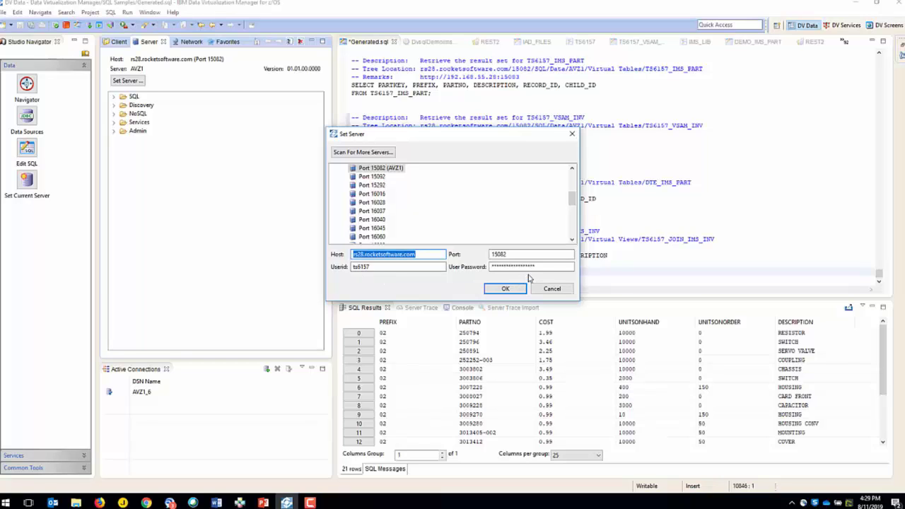
Step: Connect to the AVZ1 server on rs28.rocketsoftware.com port 15082 and expand its SQL data subsystems
click(505, 289)
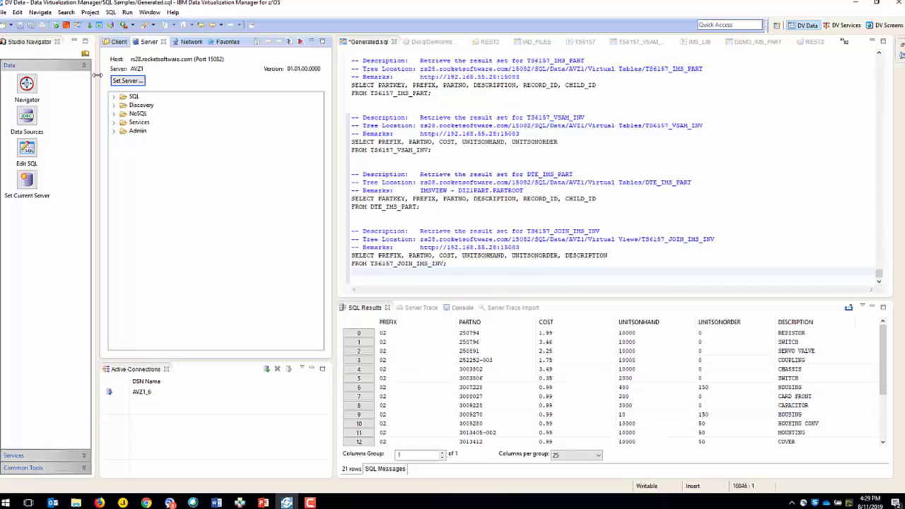
click(115, 99)
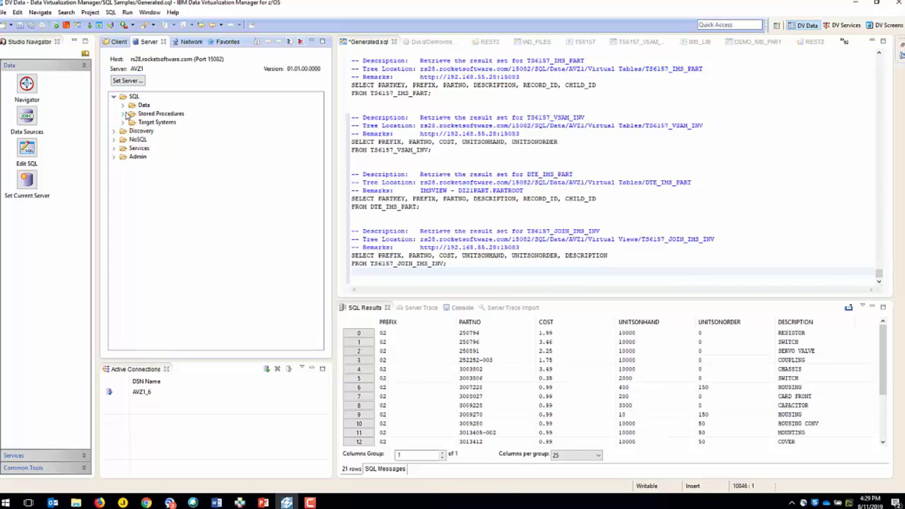
click(123, 106)
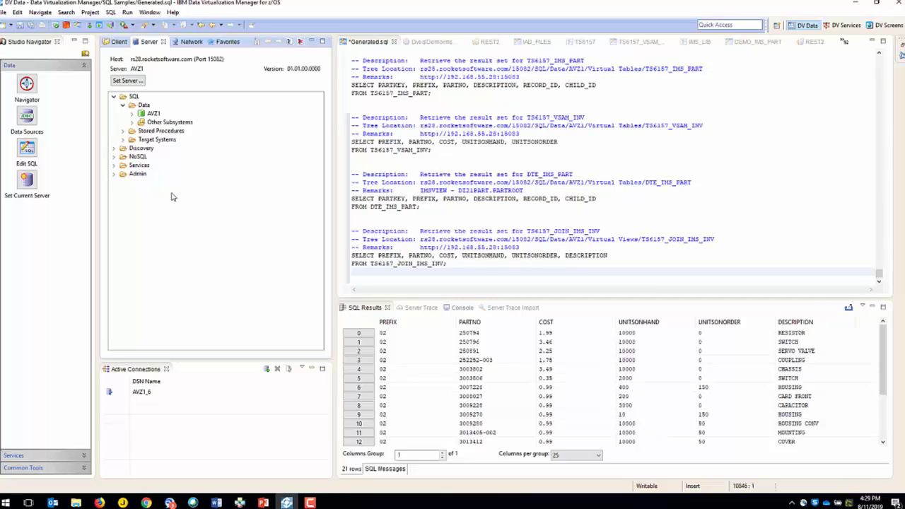
Step: Review the source libraries listed under the server's Admin node and collapse the list
click(115, 174)
click(122, 190)
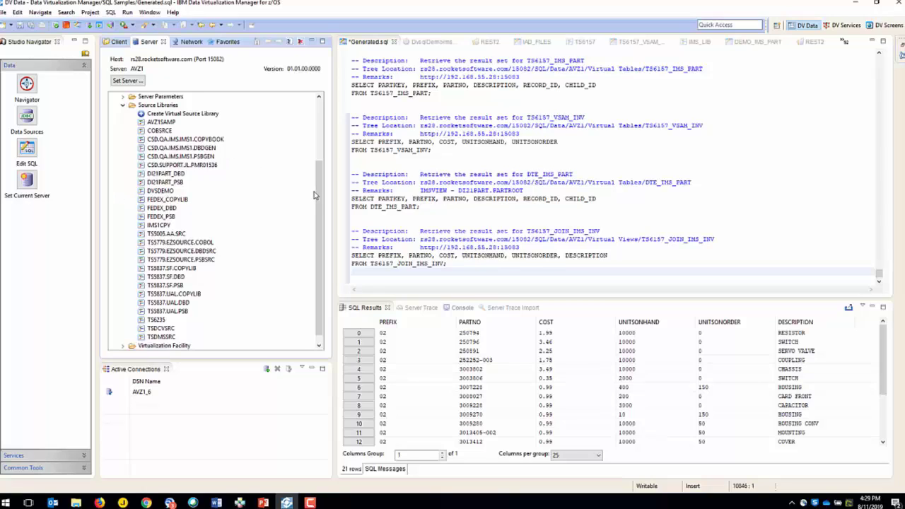
drag(316, 195, 318, 178)
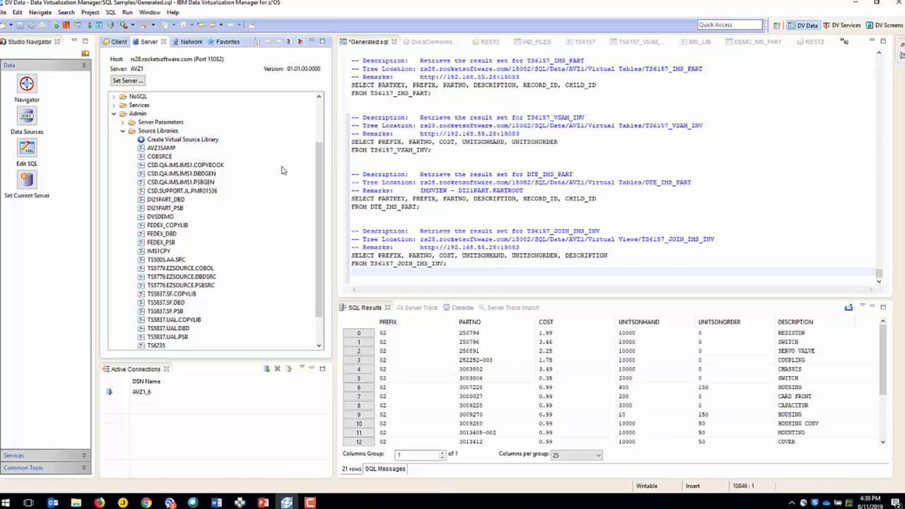
drag(319, 167, 312, 191)
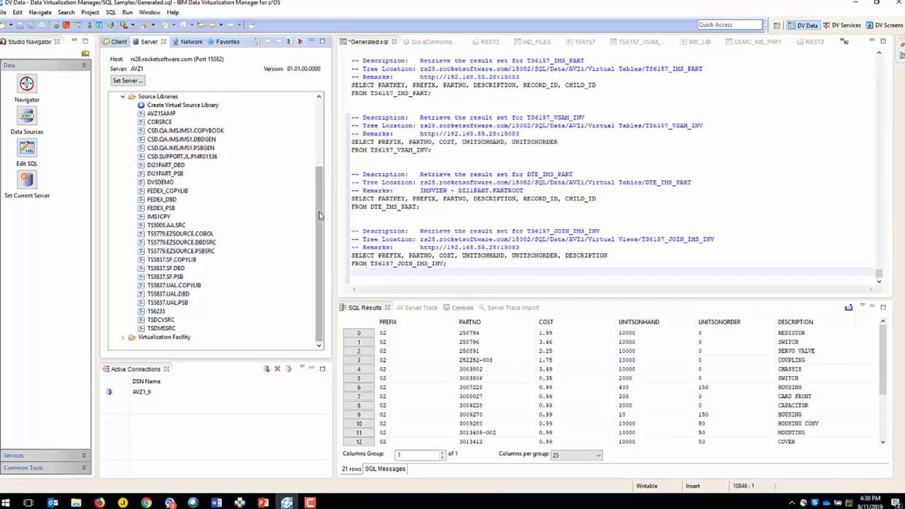
drag(319, 216, 320, 173)
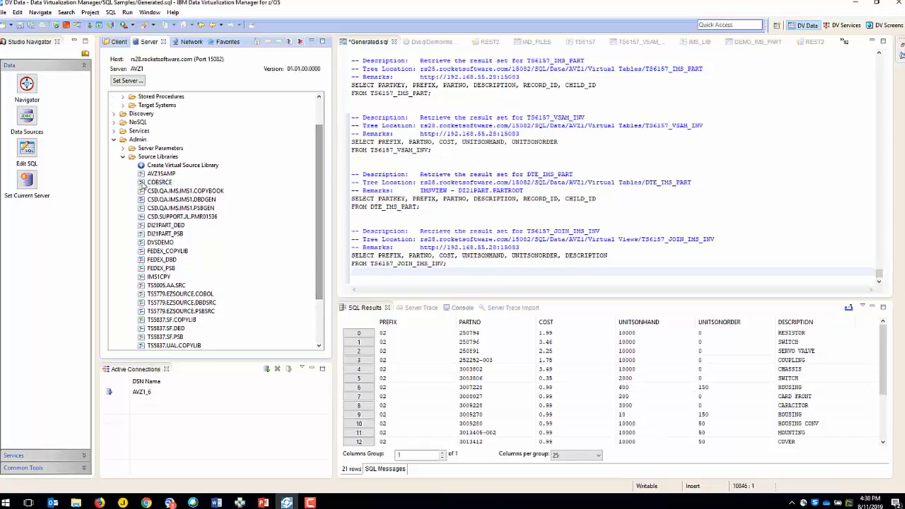
click(122, 156)
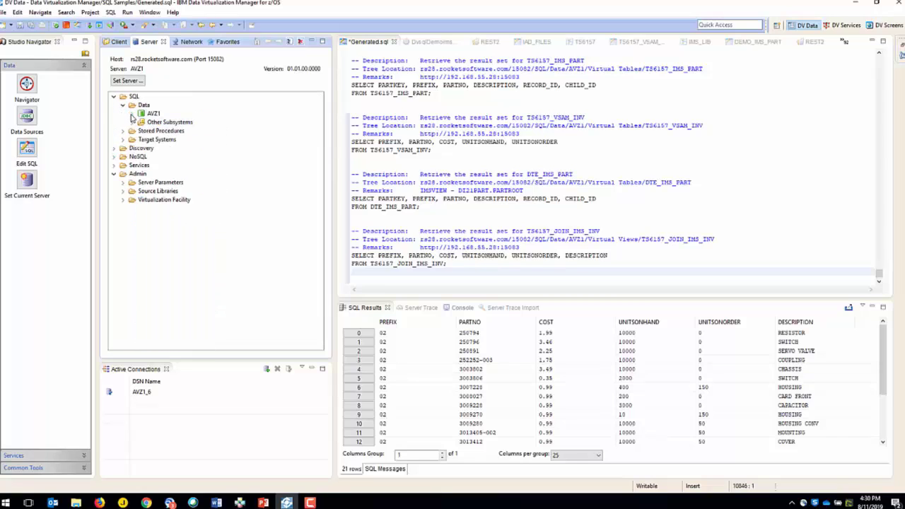
Step: Start a new VSAM virtual table under the AVZ1 subsystem's Virtual Tables node
click(131, 115)
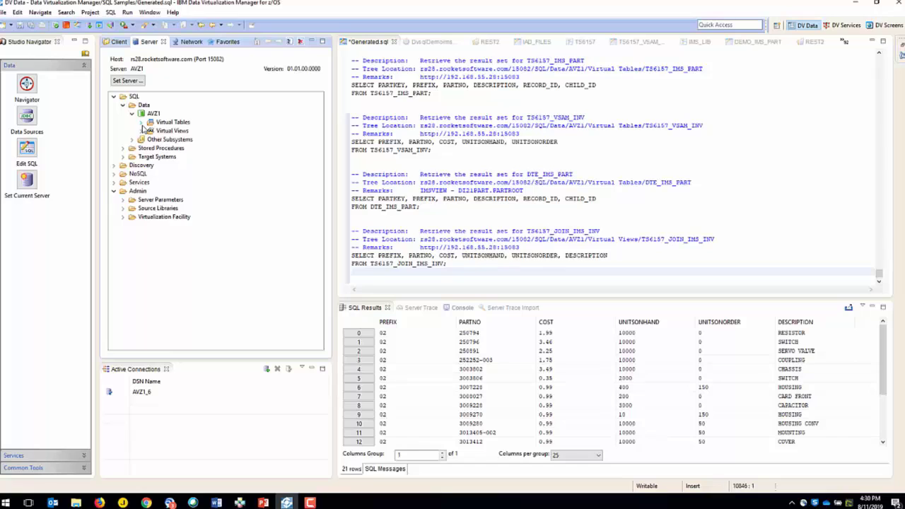
click(142, 123)
right_click(179, 102)
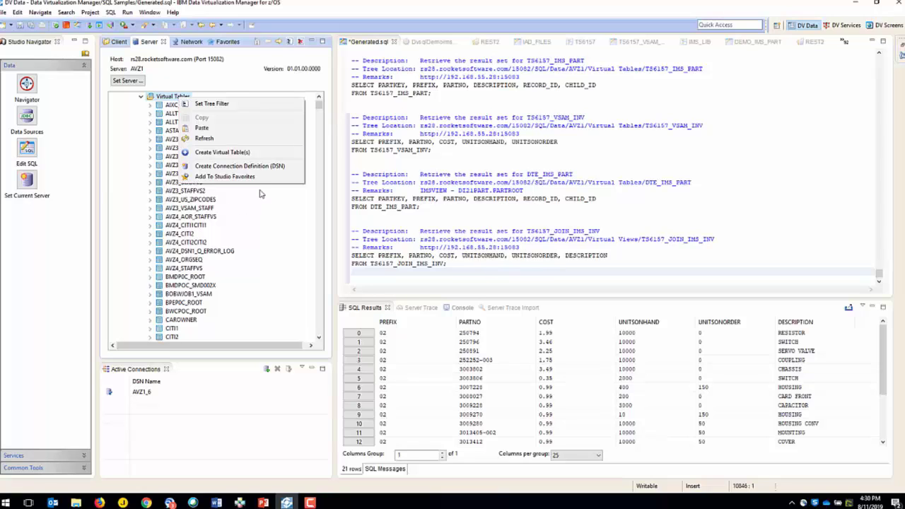
click(222, 152)
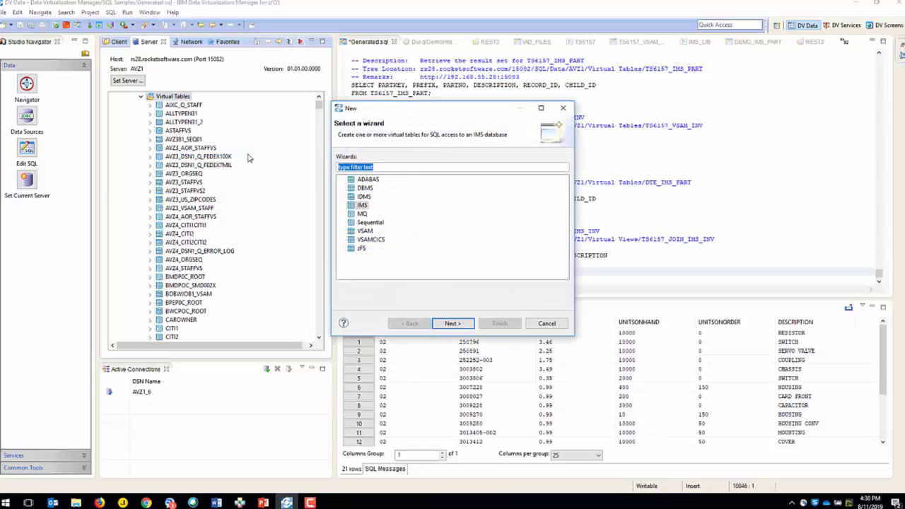
click(354, 235)
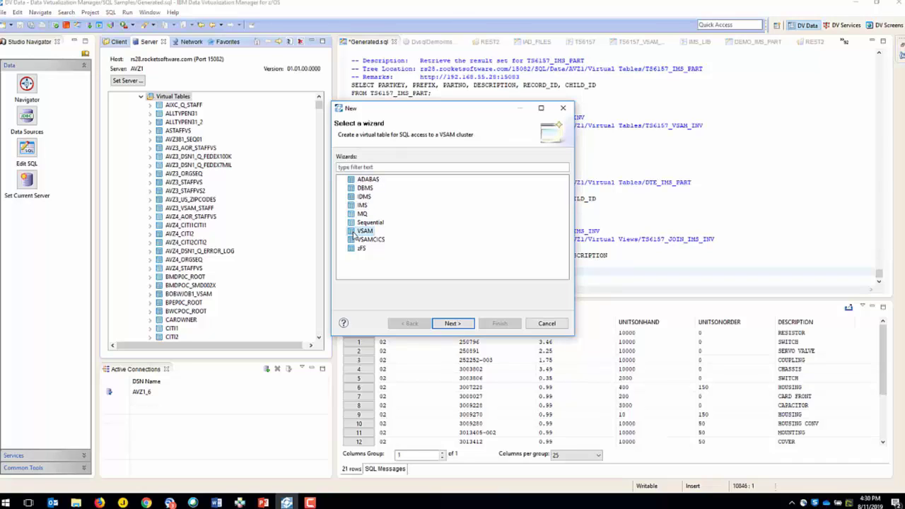
click(452, 323)
Step: Assign the metadata library TS6157.AI38.AVZ1.SAVZMAP and the name DTE_VSAM_INV to the new virtual table
click(579, 170)
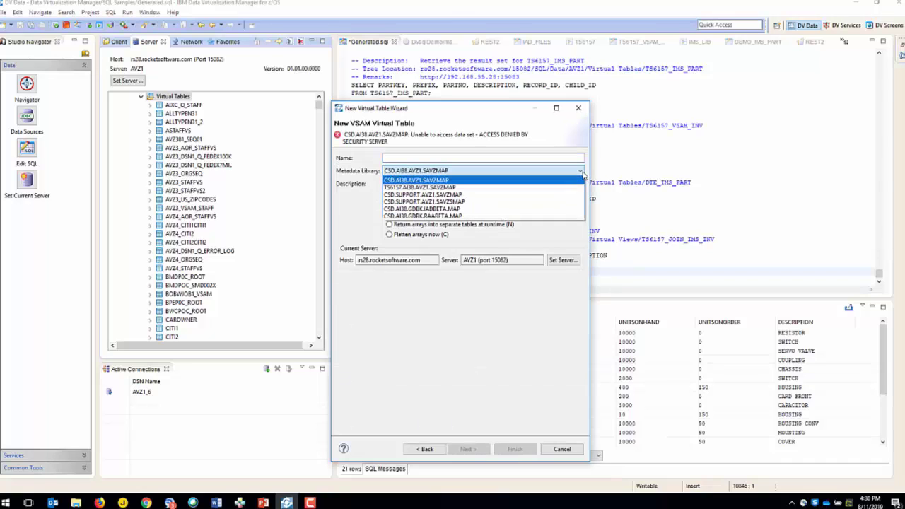
click(517, 188)
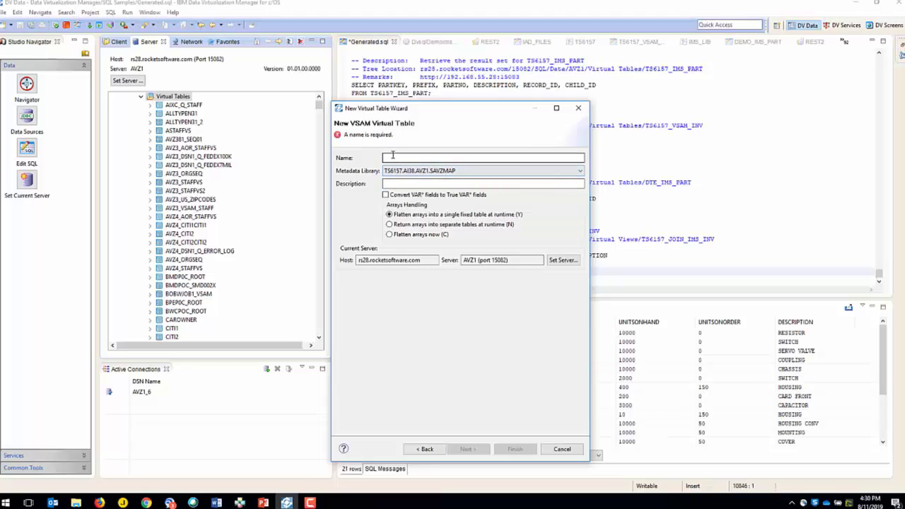
click(392, 154)
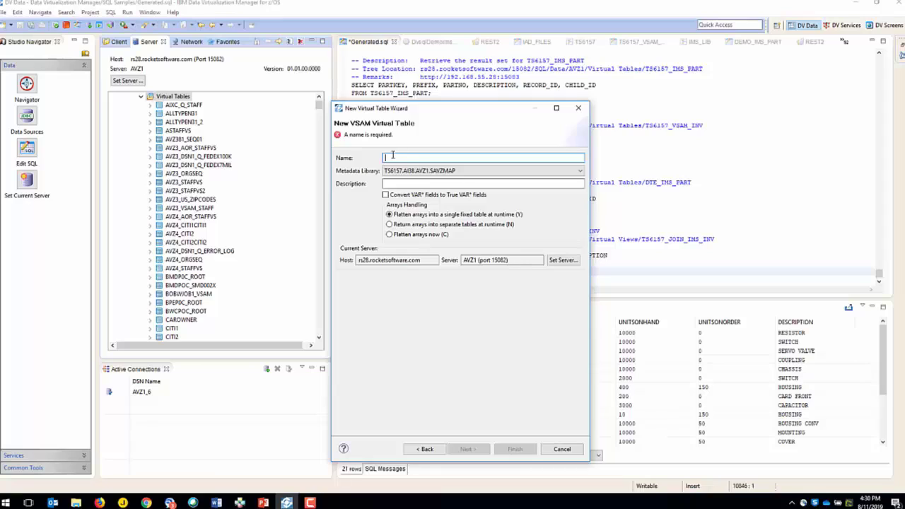
text(DTE_VSAM_INV)
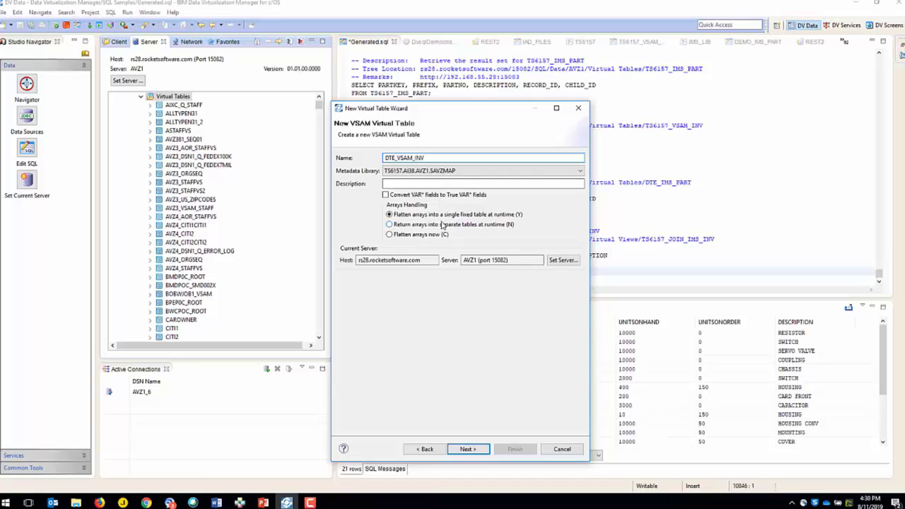
click(467, 448)
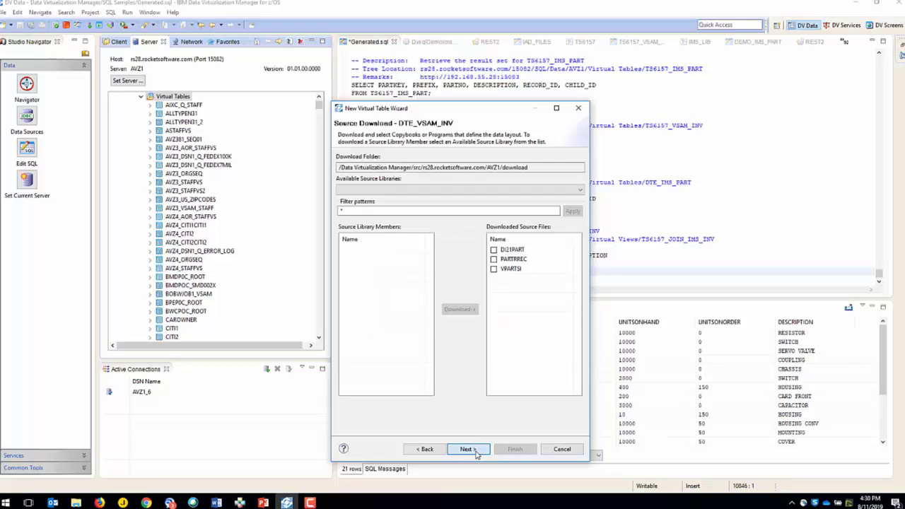
Step: Download the VPARTSI copybook from the DVSDEMO - DVS.DEMO.COPYBOOK library, inspect its PARTS-INVENT fields and accept it as the table layout
click(580, 189)
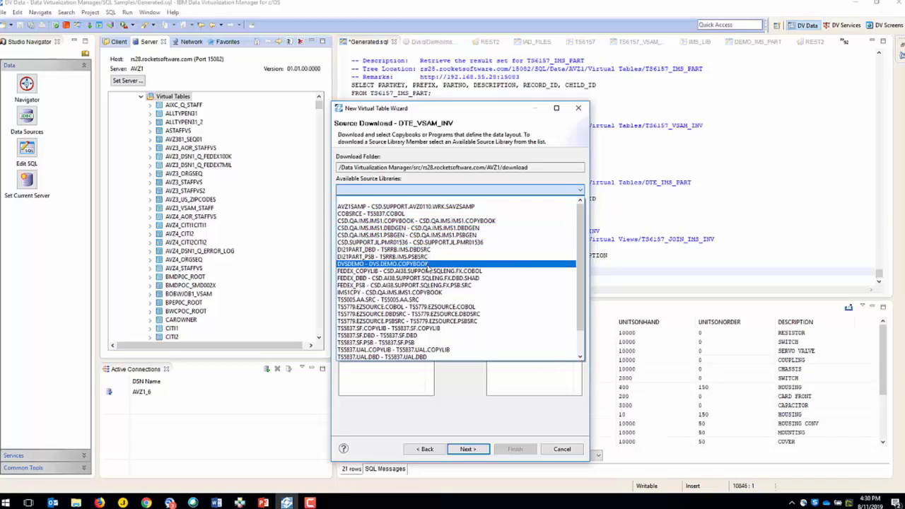
click(426, 264)
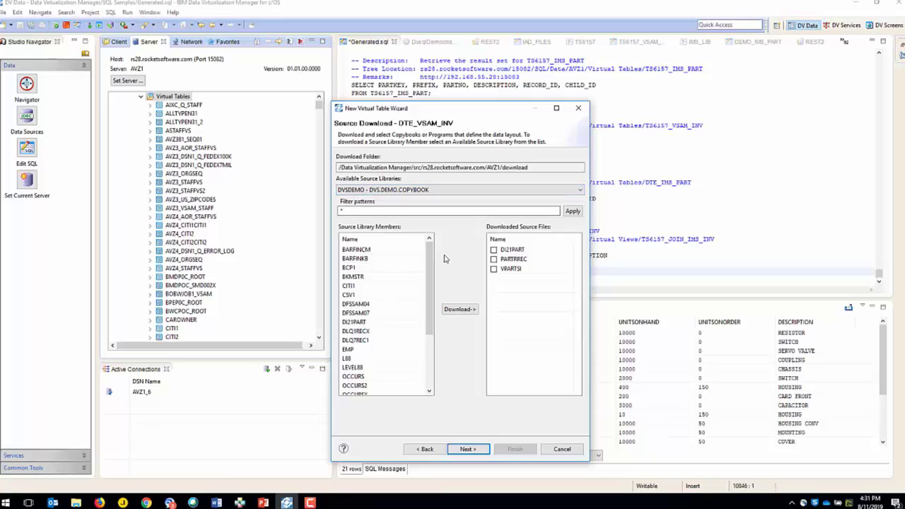
drag(431, 254, 429, 306)
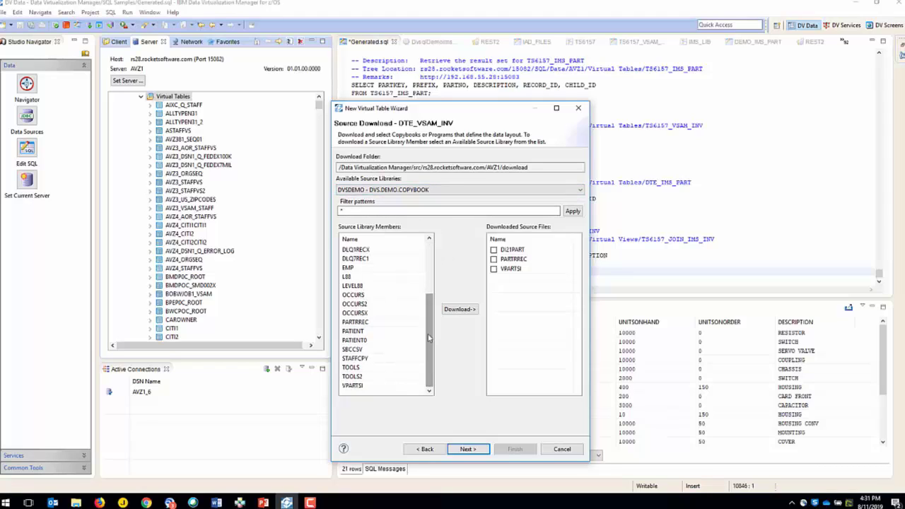
click(356, 387)
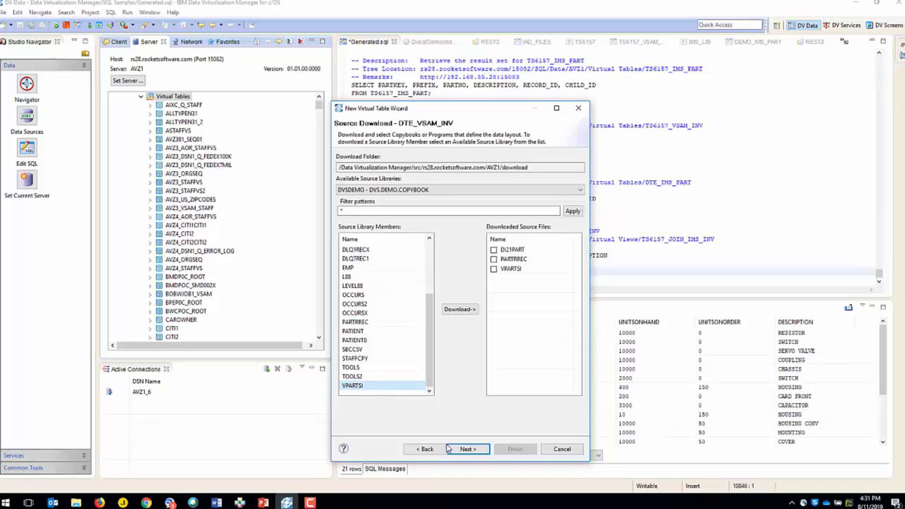
click(472, 313)
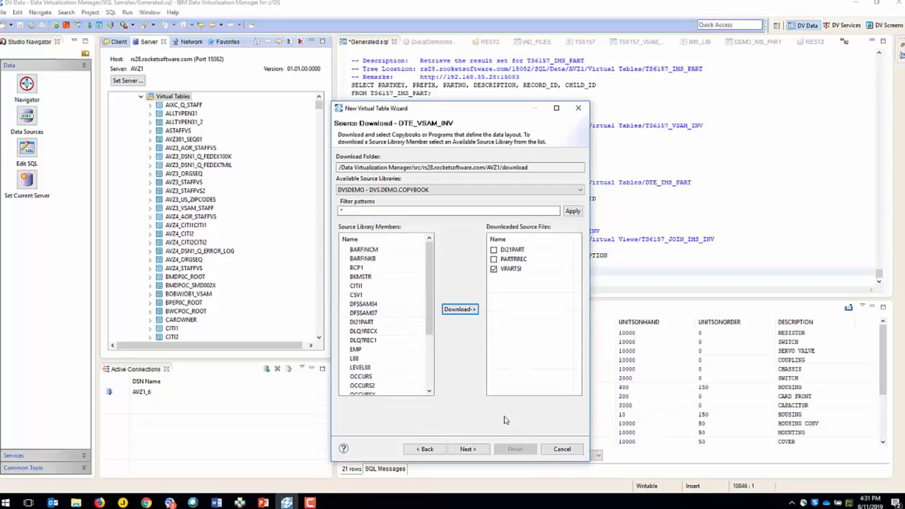
click(466, 449)
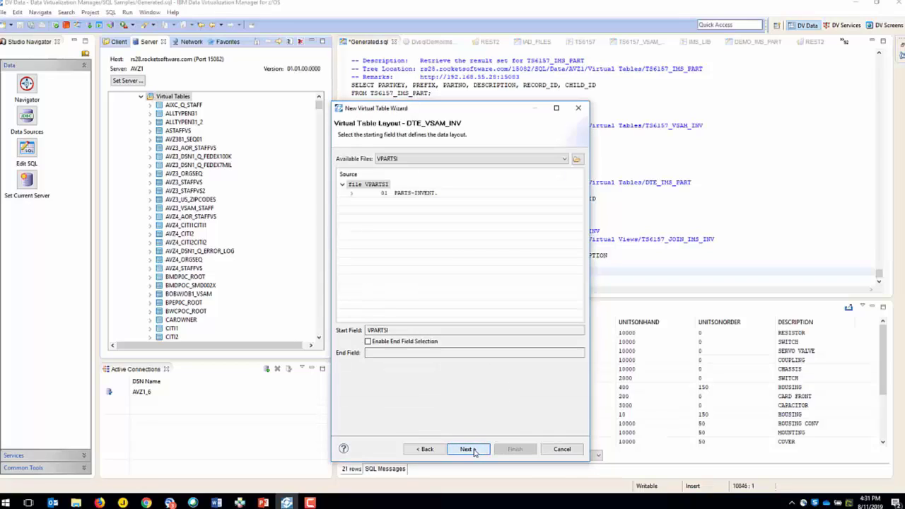
click(353, 194)
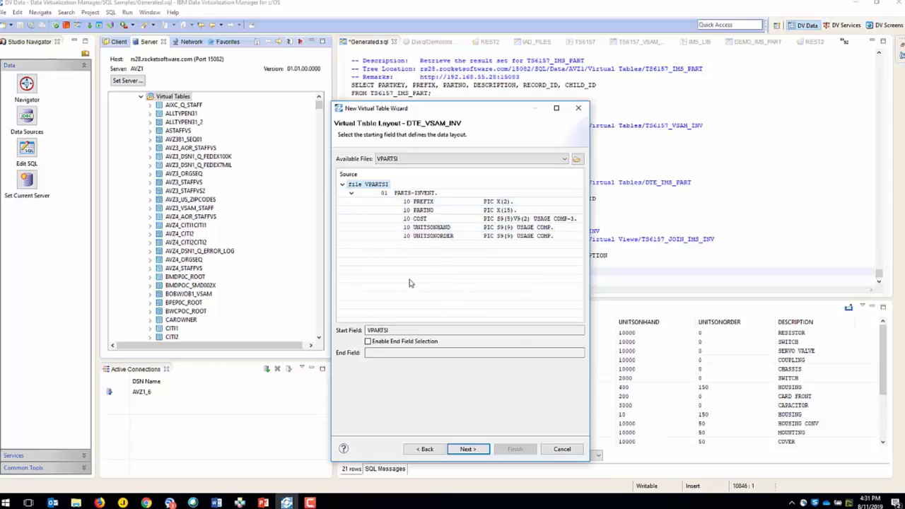
click(468, 449)
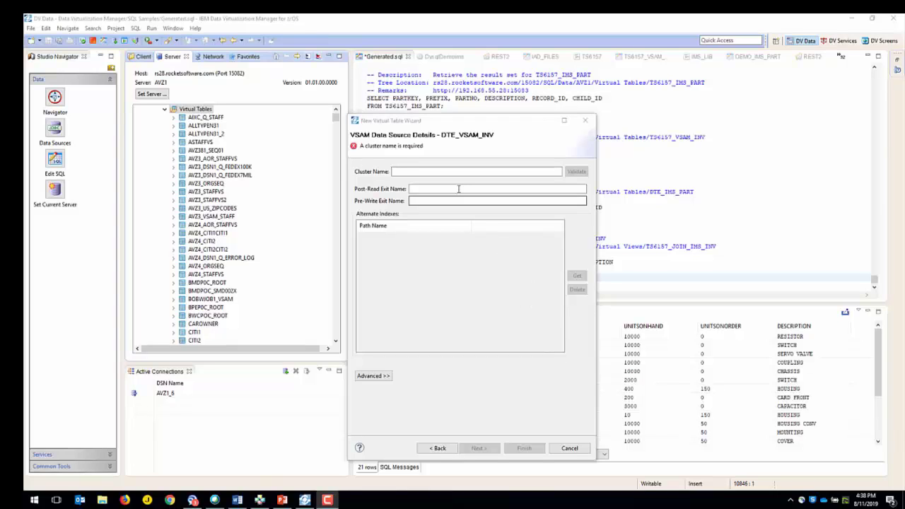
Step: Set the VSAM cluster name to TS6157.INV28.VSAM, validate it and finish creating the virtual table
right_click(405, 170)
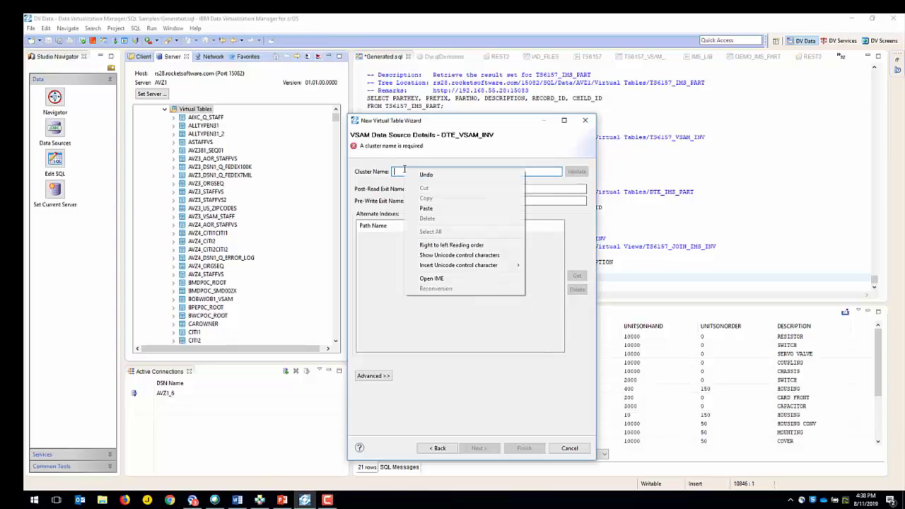
click(428, 207)
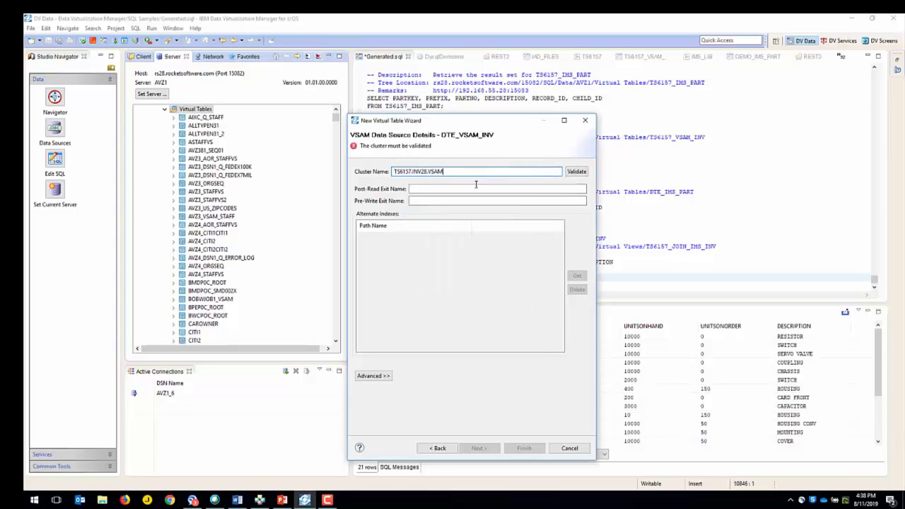
click(574, 173)
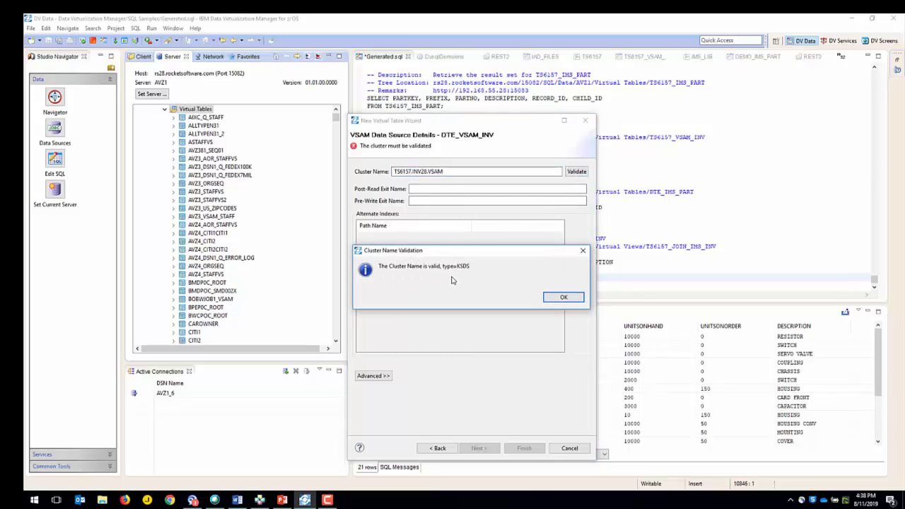
click(564, 297)
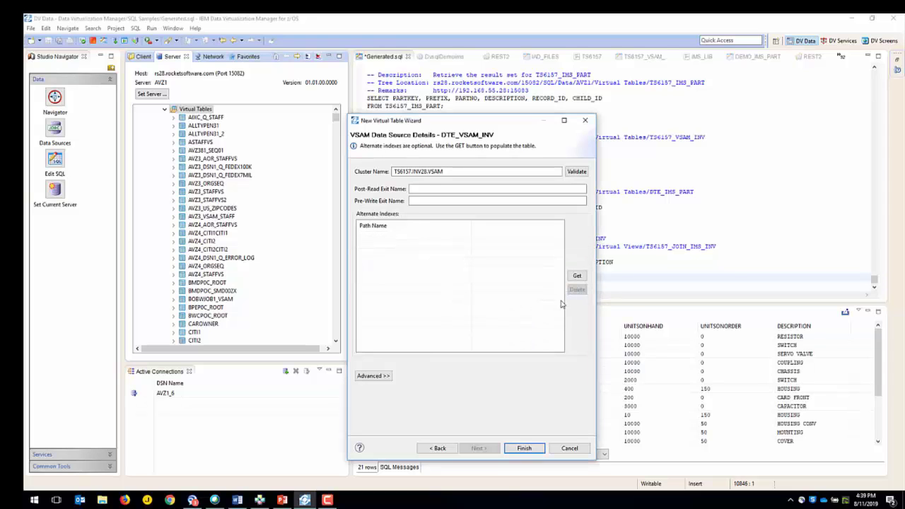
click(530, 450)
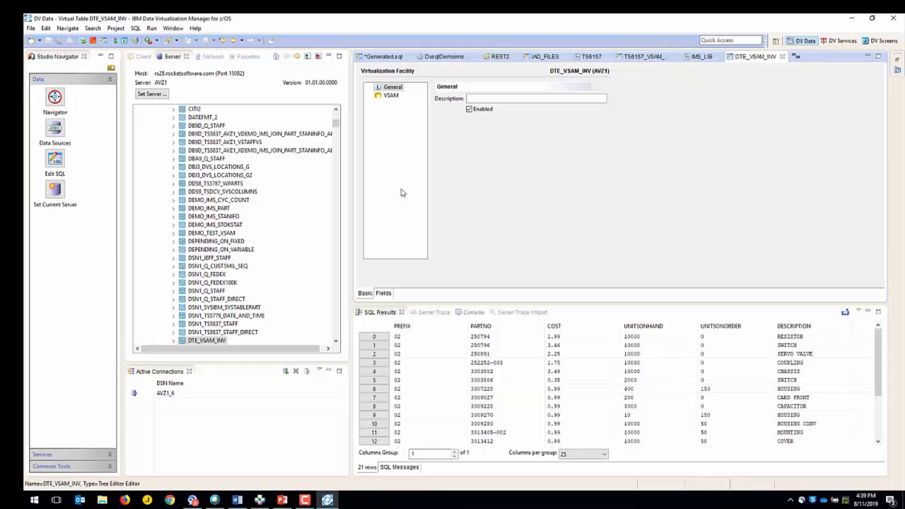
Step: Generate a query for the DTE_VSAM_INV virtual table and execute it
right_click(218, 342)
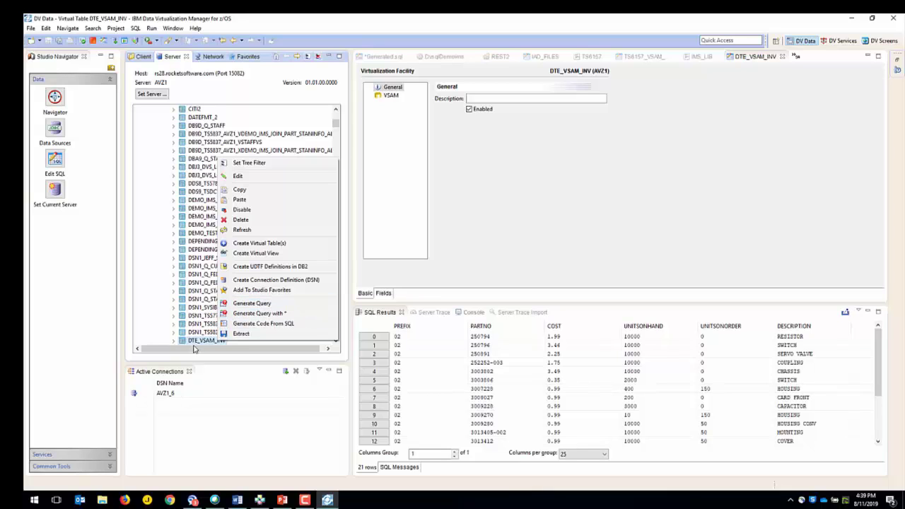
click(246, 304)
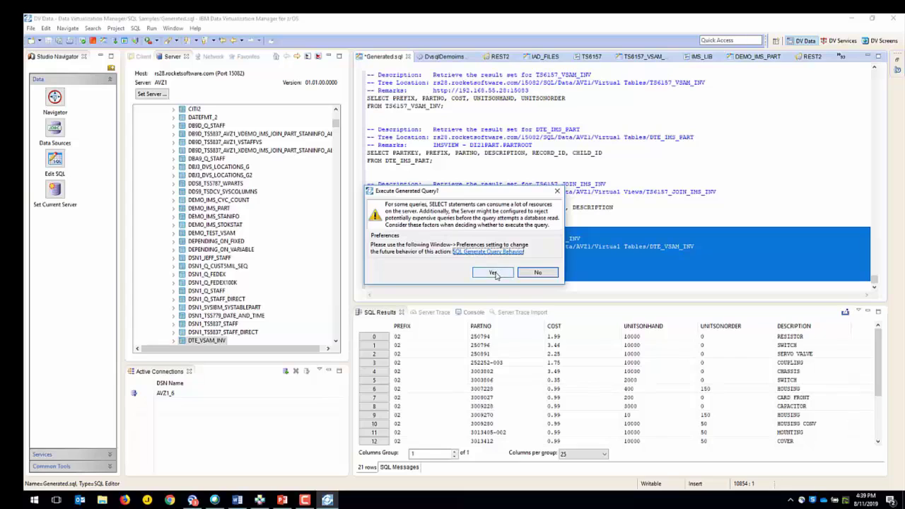
click(495, 273)
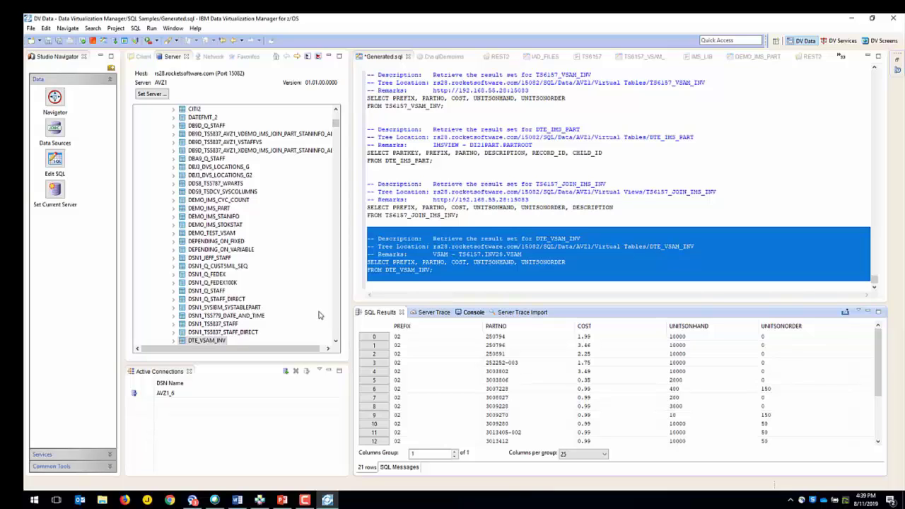
Step: Start a new IMS virtual table using the DBD definition DI21PART and the PSB definition DFSSAM04
right_click(216, 341)
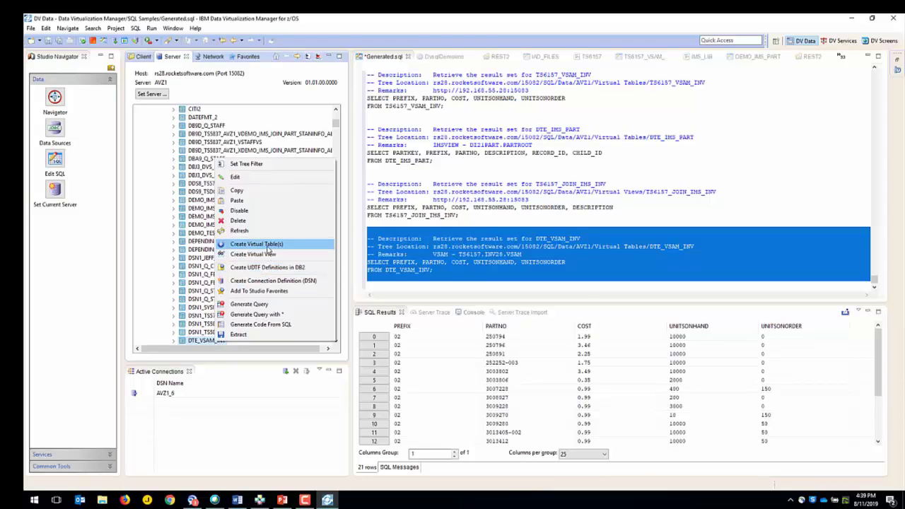
click(268, 245)
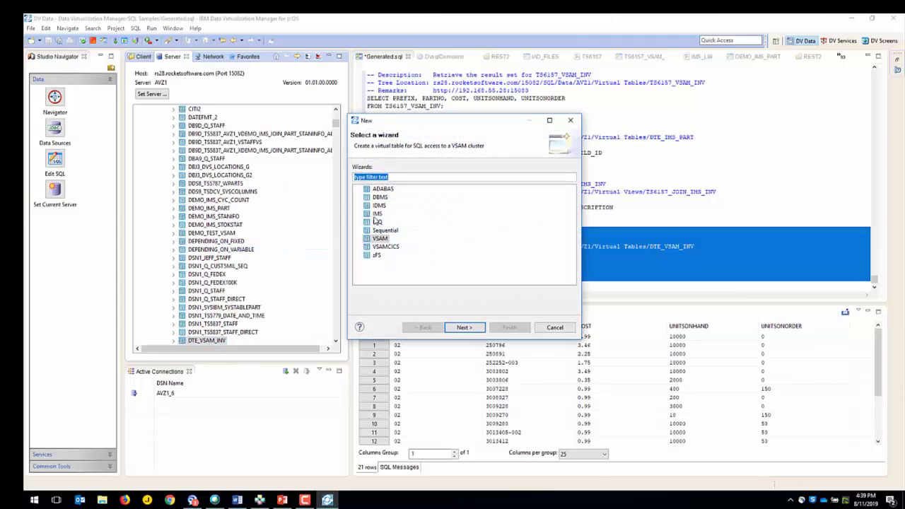
click(376, 213)
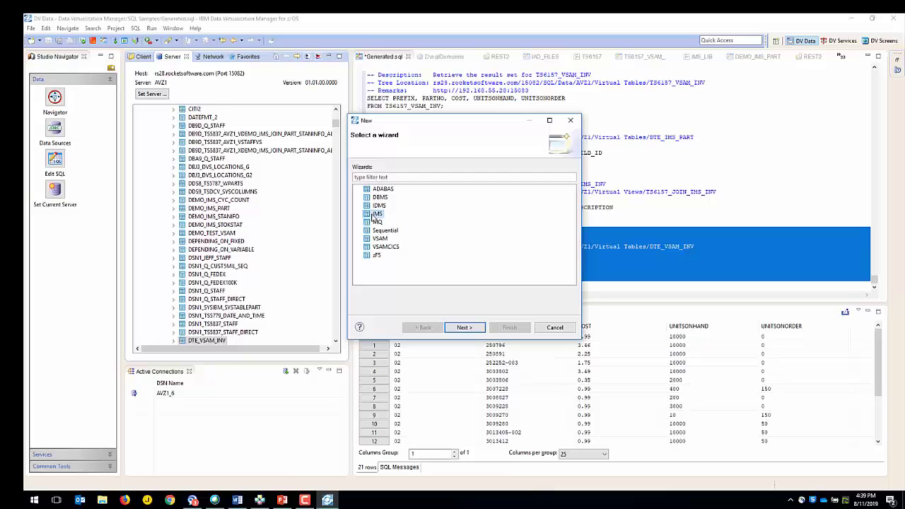
click(458, 329)
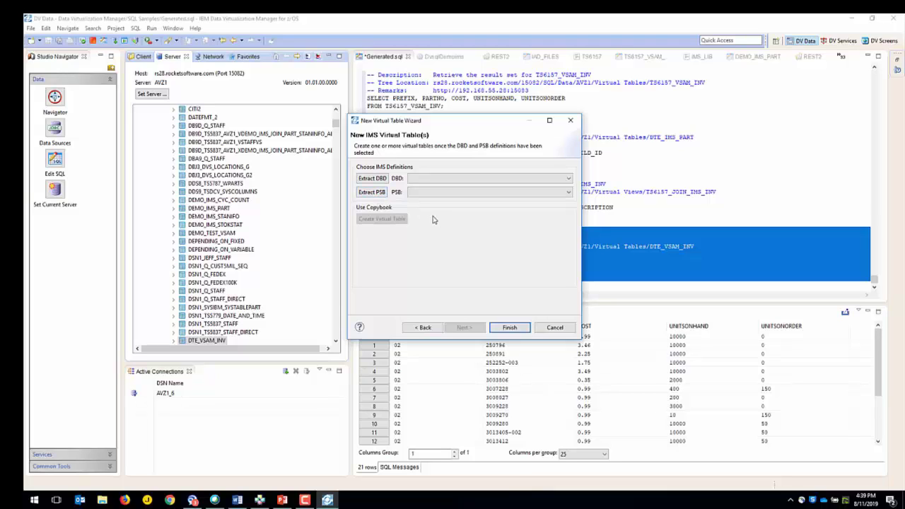
click(568, 178)
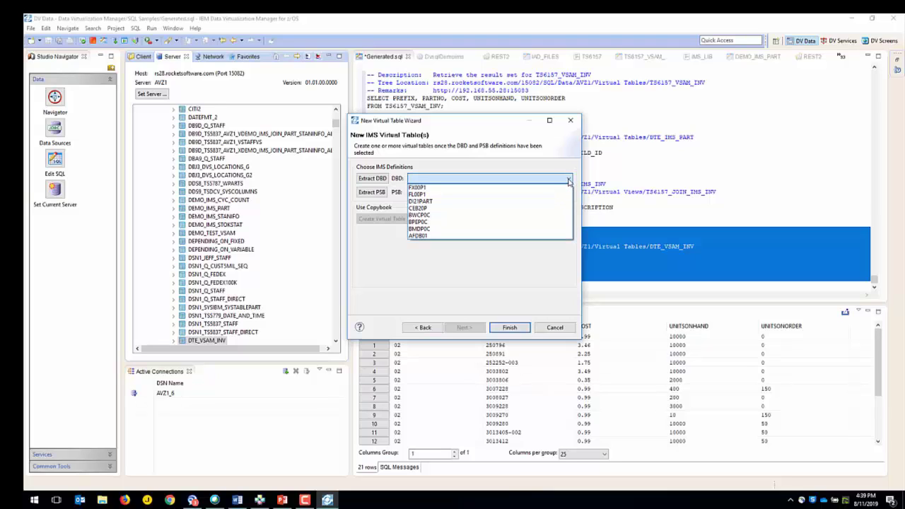
click(453, 205)
click(569, 193)
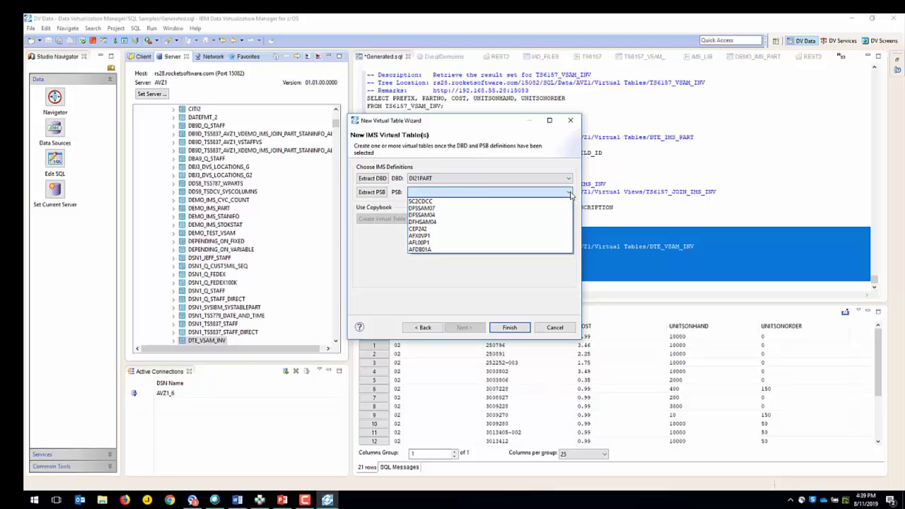
click(455, 218)
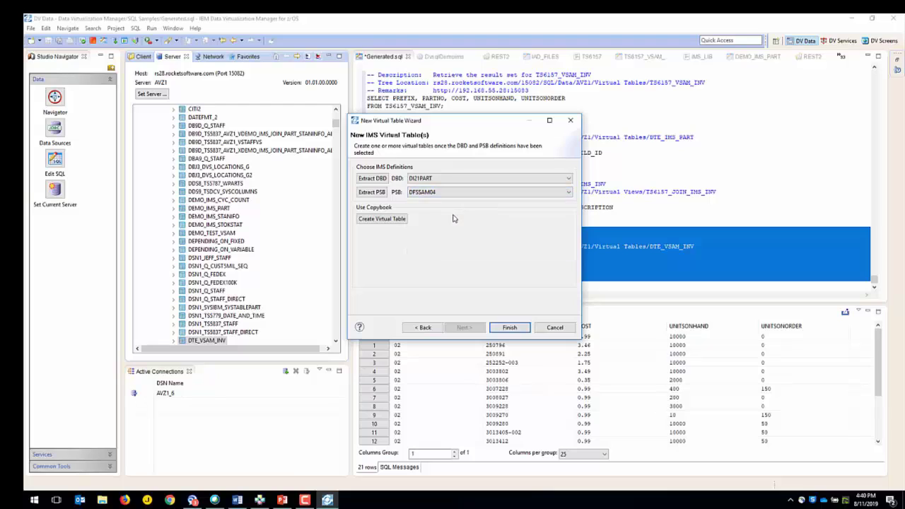
Step: Create the virtual table from a copybook, naming it DTE_IMS_PART and storing it in the metadata library TS6157.AI38.AVZ1.SAVZMAP
click(373, 219)
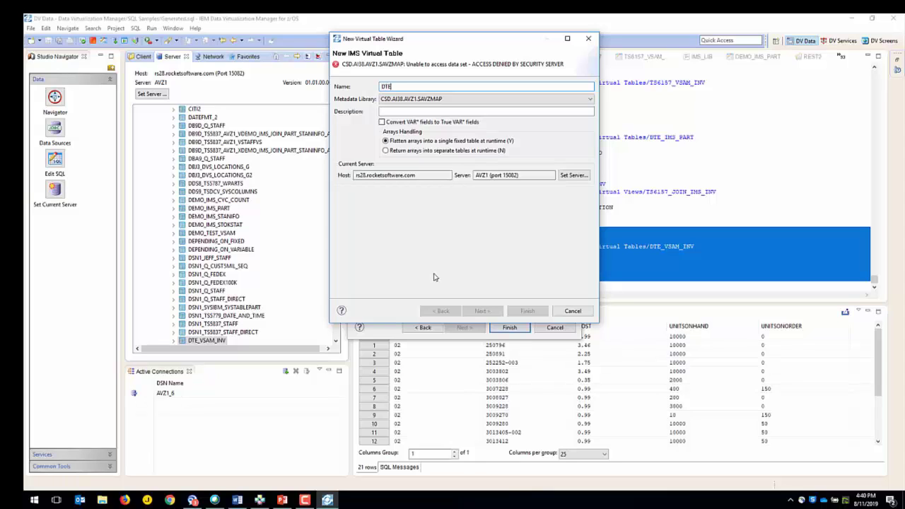
text(DTE_IMS_PART)
click(589, 99)
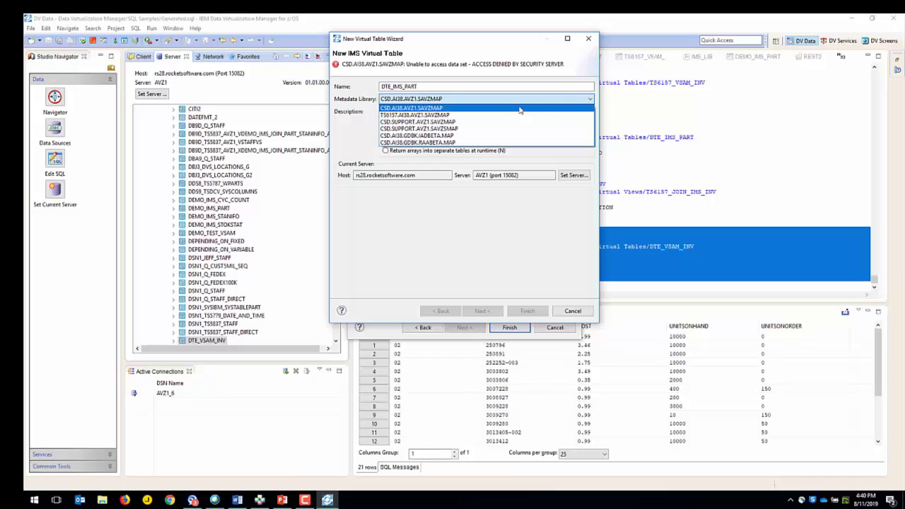
click(478, 115)
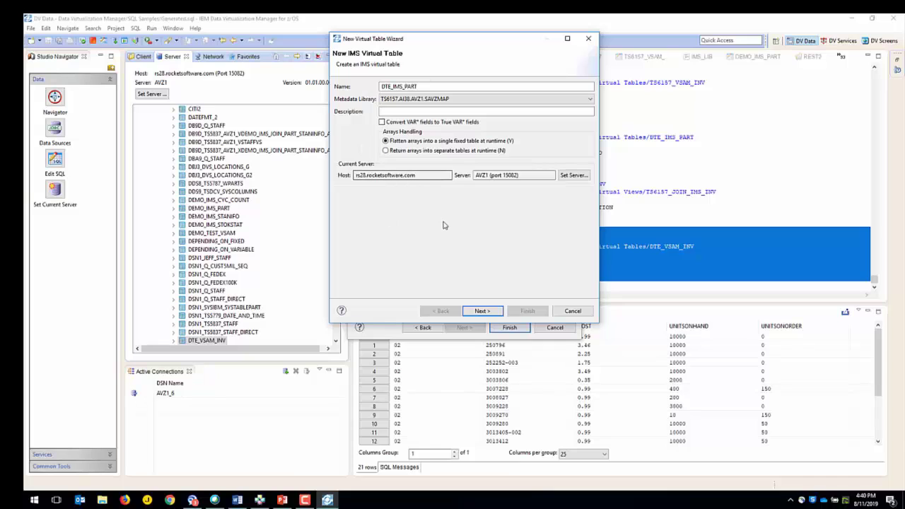
click(482, 311)
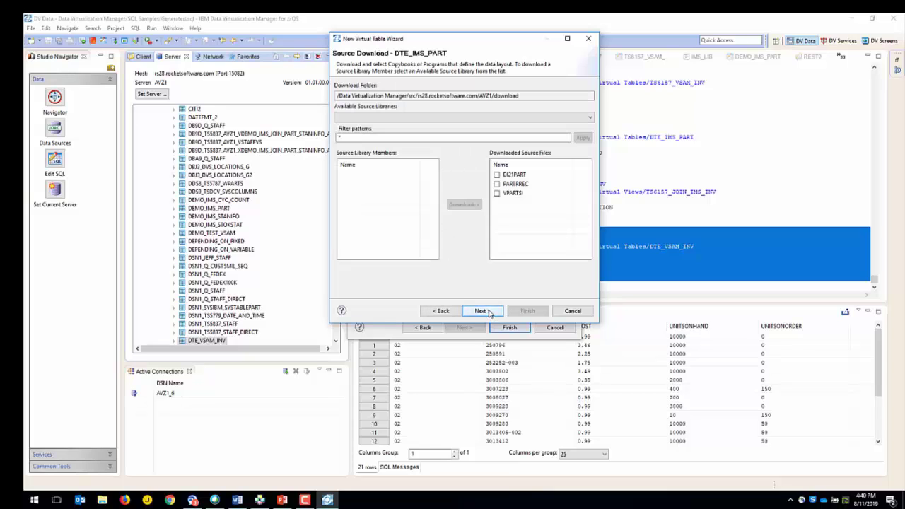
Step: Download the PARTRREC copybook from the DVSDEMO - DVS.DEMO.COPYBOOK library as the source of the table layout
click(590, 118)
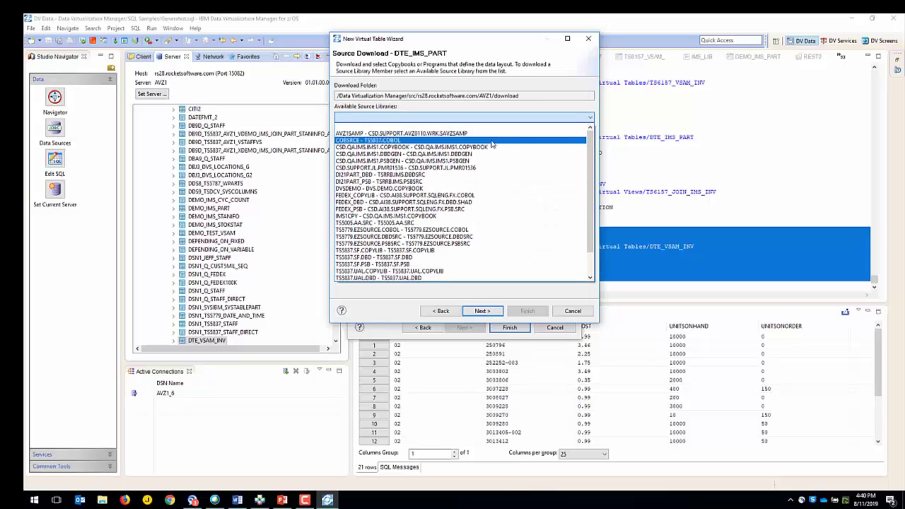
click(428, 189)
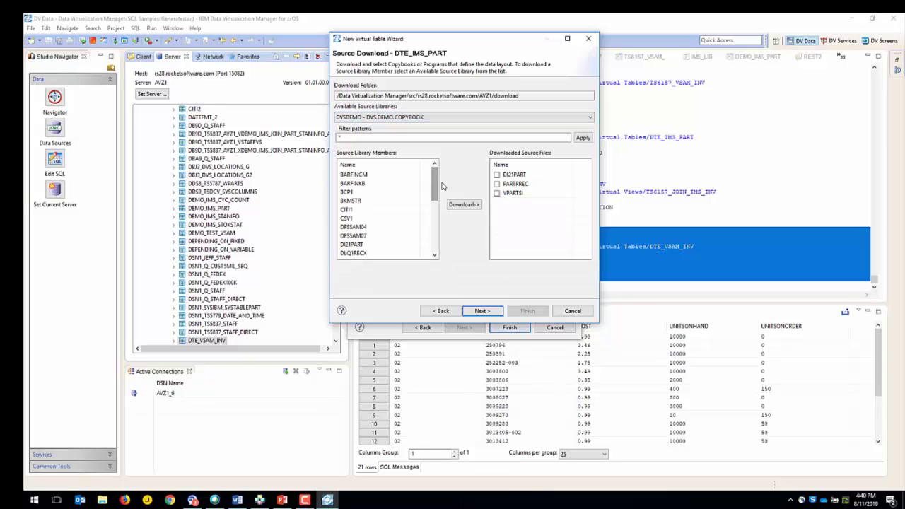
drag(435, 186, 426, 251)
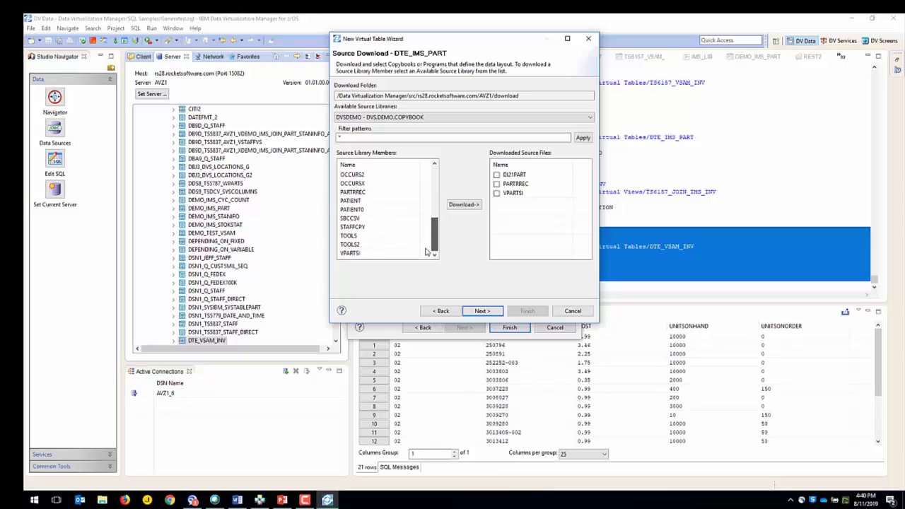
click(362, 193)
click(460, 206)
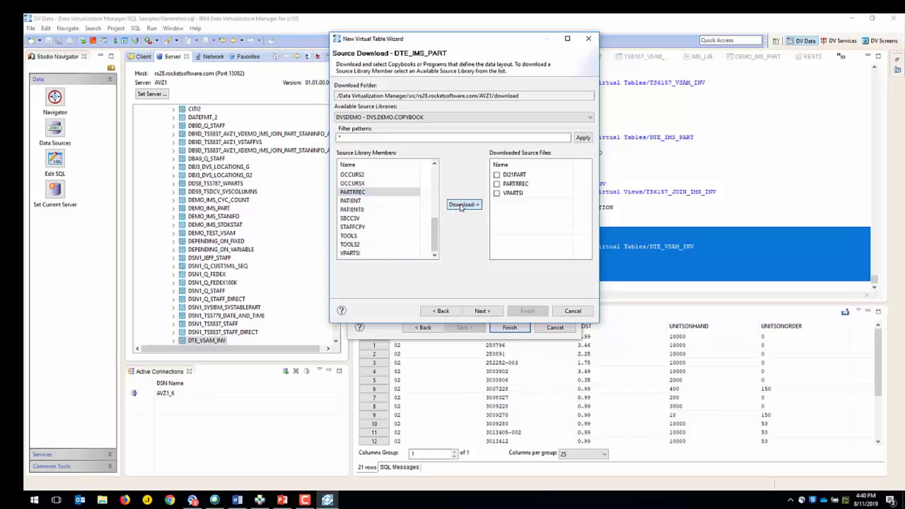
click(479, 312)
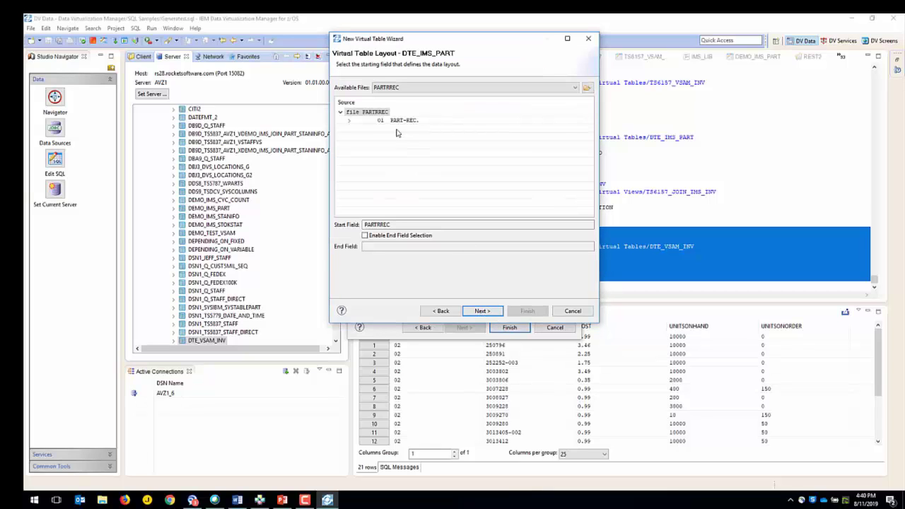
Step: Inspect the PART-REC fields and accept the layout, keeping both PARTKEY and its PARTKEY-DETAIL redefine selected
click(348, 121)
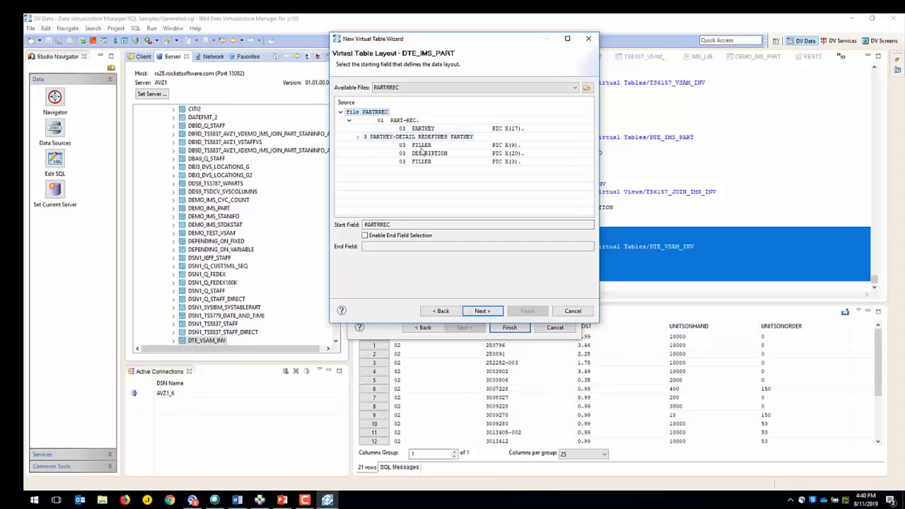
click(487, 312)
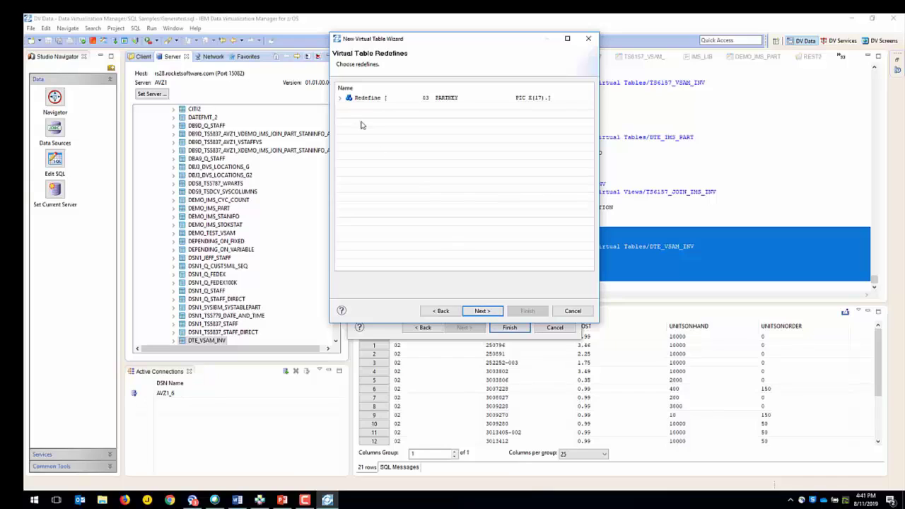
click(340, 99)
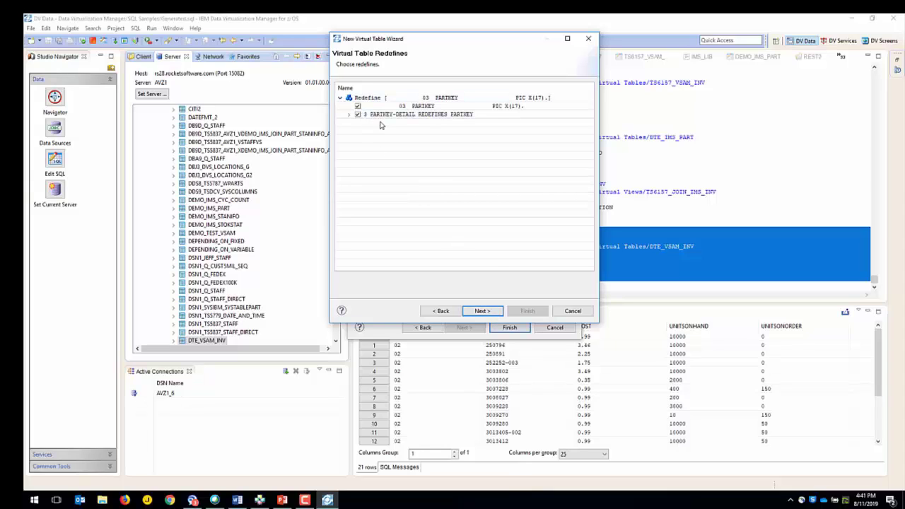
click(494, 315)
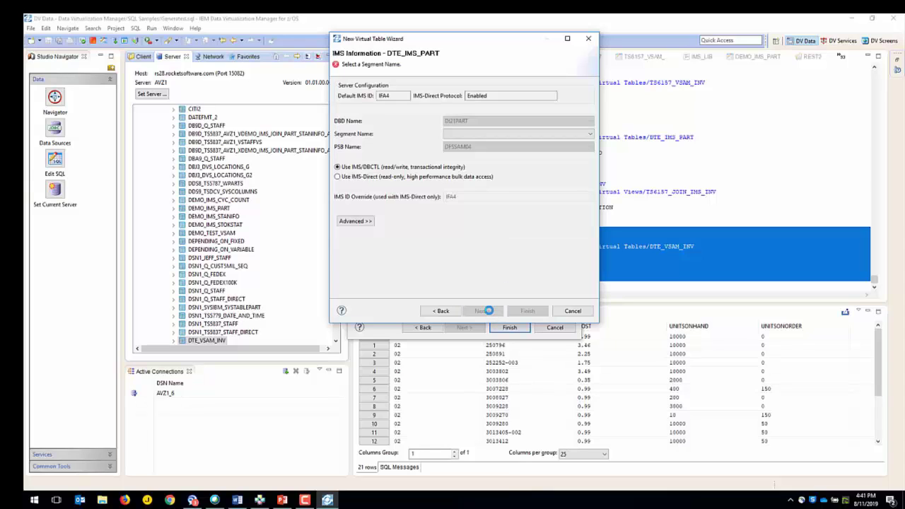
Step: Set the IMS segment name to PARTROOT, keep IMS/DBCTL access and finish creating the virtual table
click(590, 135)
click(591, 134)
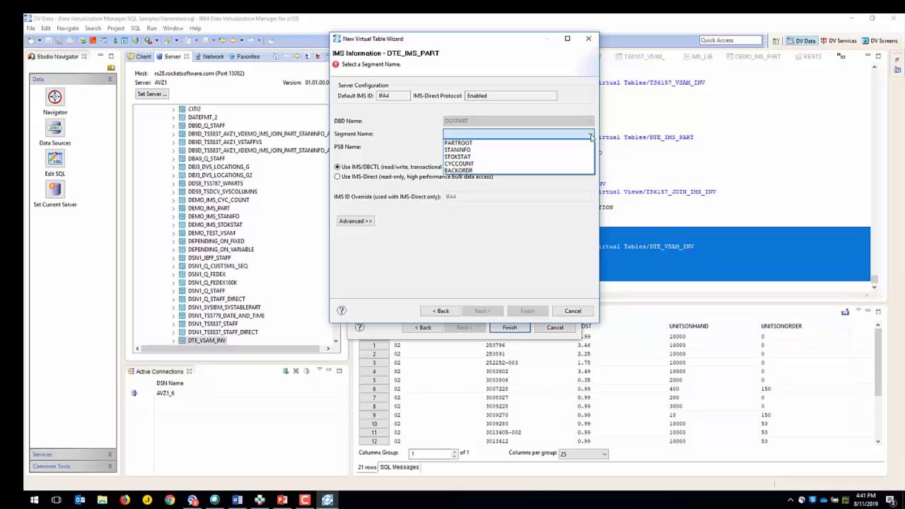
click(472, 143)
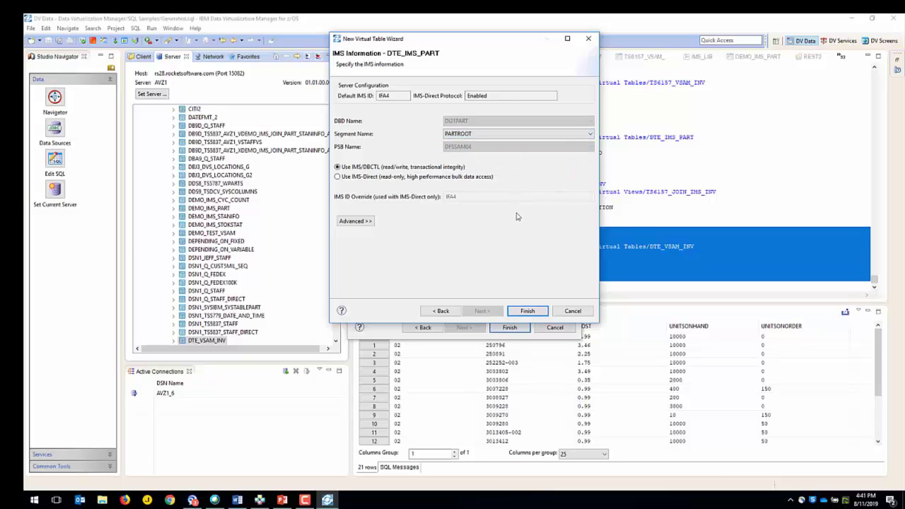
click(527, 311)
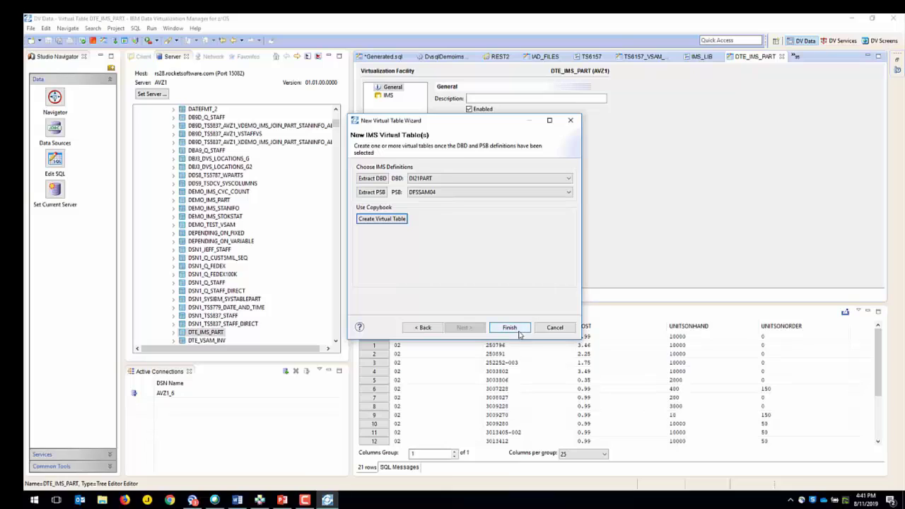
click(524, 331)
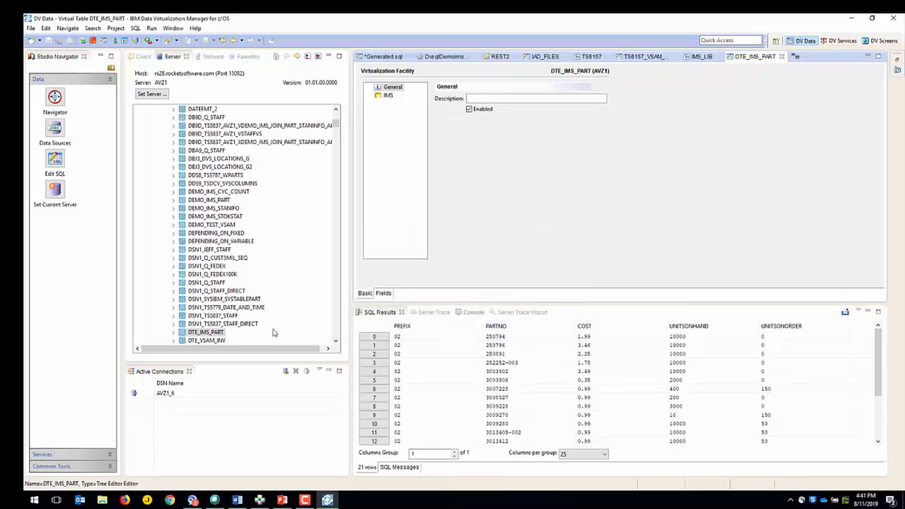
Step: Generate a query for the DTE_IMS_PART virtual table and execute it
right_click(209, 338)
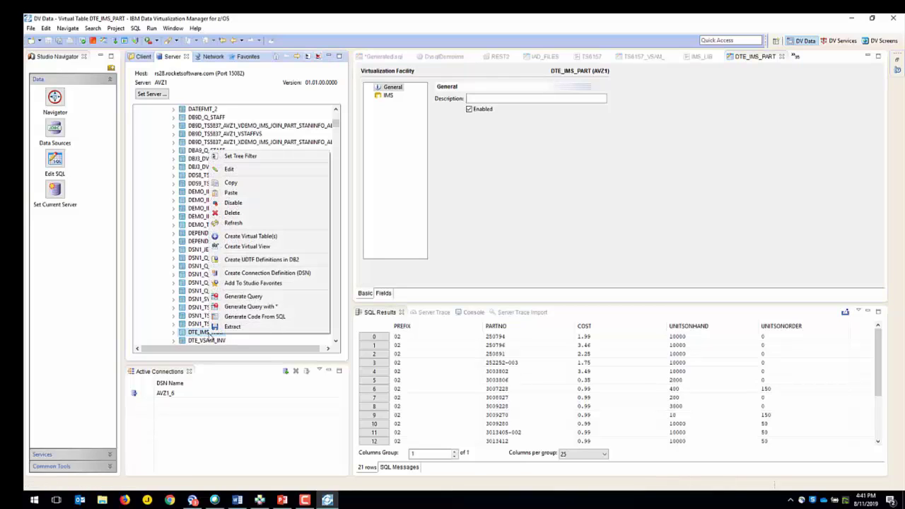
click(243, 297)
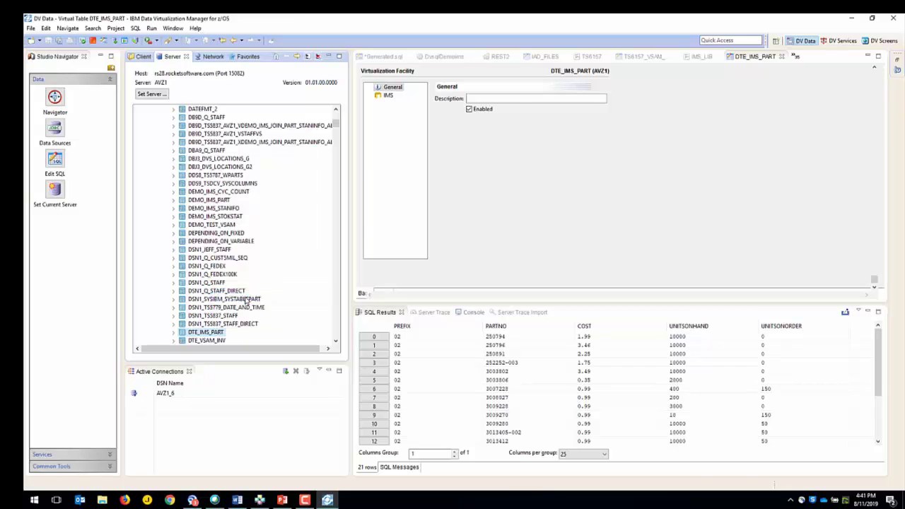
click(492, 272)
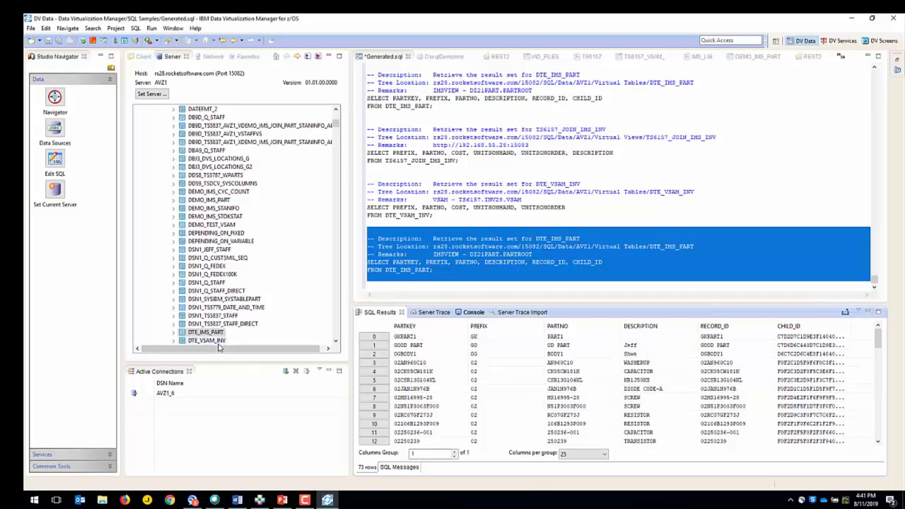
Step: Start a virtual view named DTE_JOIN_VSAM_IMS_PART in the metadata library TS6157.AI38.AVZ1.SAVZMAP and generate its sample SELECT statement from DTE_VSAM_INV
click(335, 342)
click(335, 342)
click(335, 342)
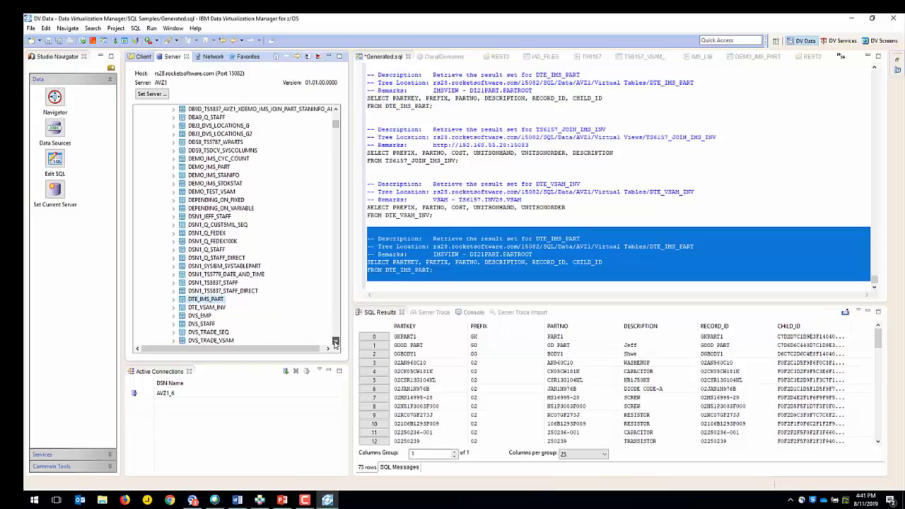
click(335, 342)
click(335, 342)
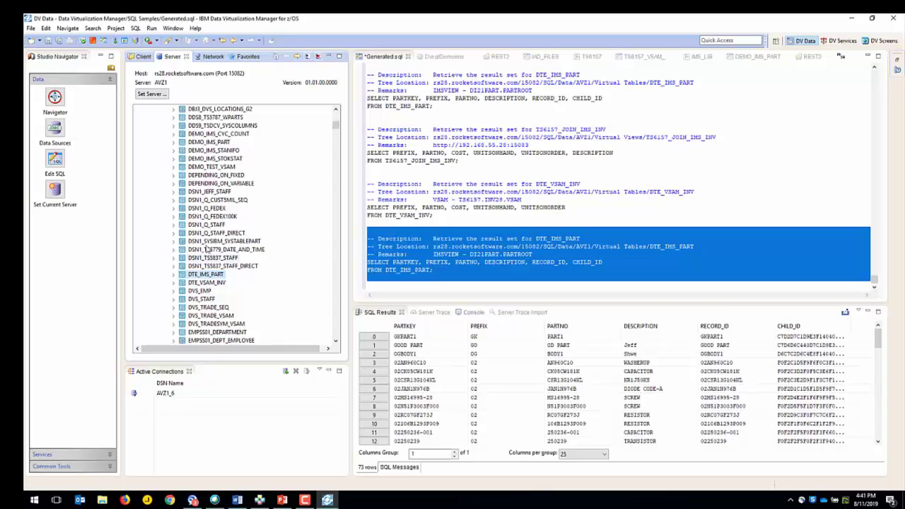
right_click(213, 284)
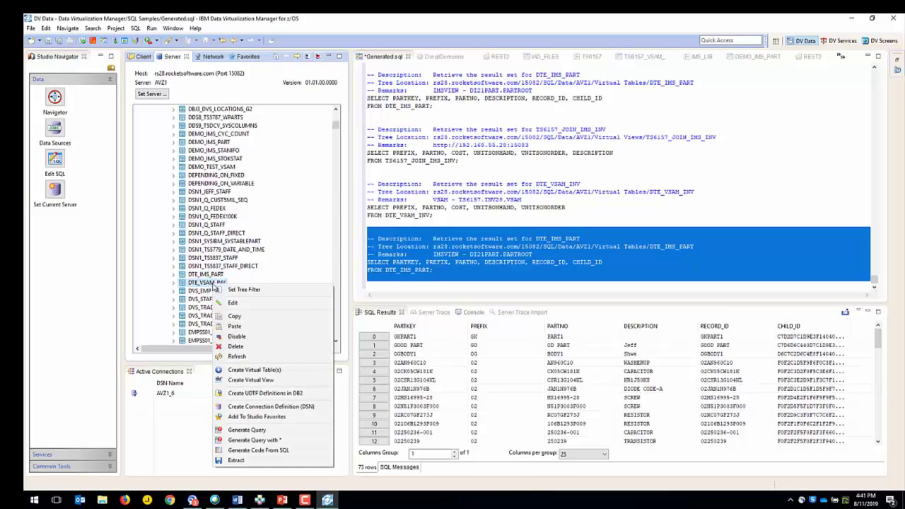
click(245, 381)
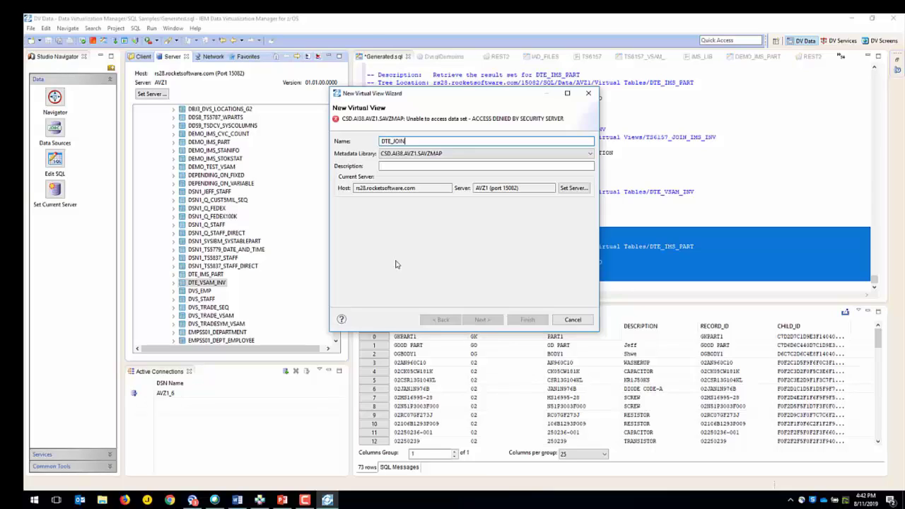
text(DTE_JOIN_VSAM_IMS_PART)
click(591, 154)
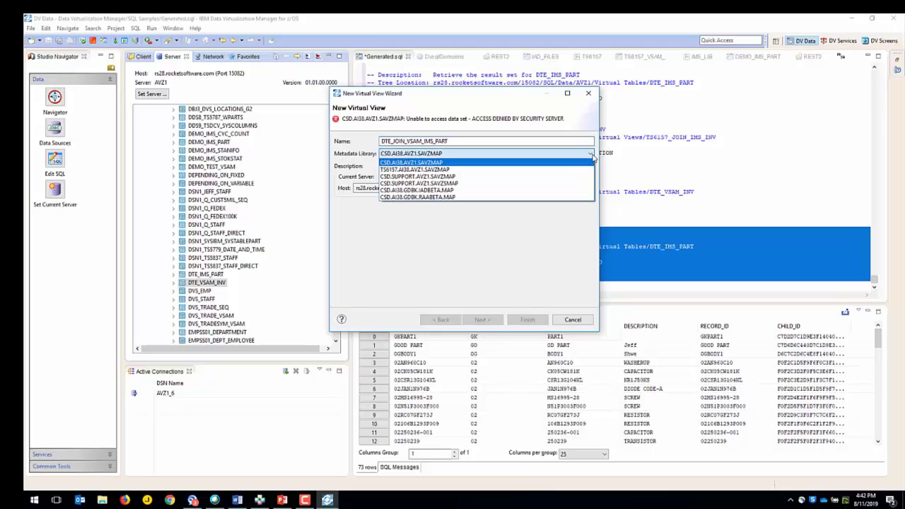
click(518, 170)
click(481, 320)
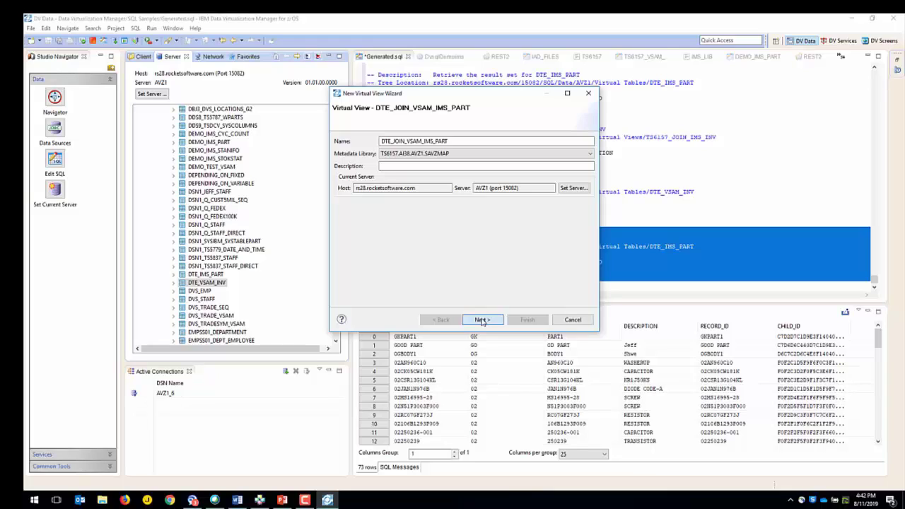
click(481, 320)
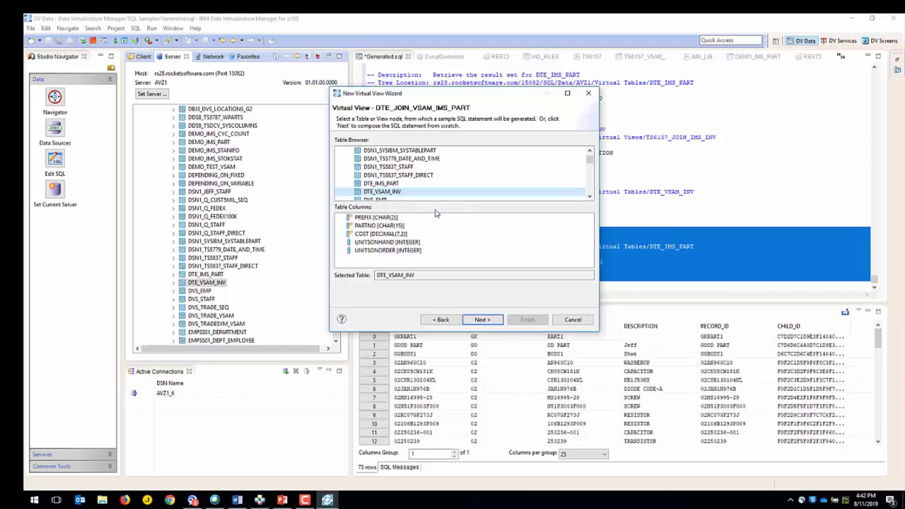
click(482, 320)
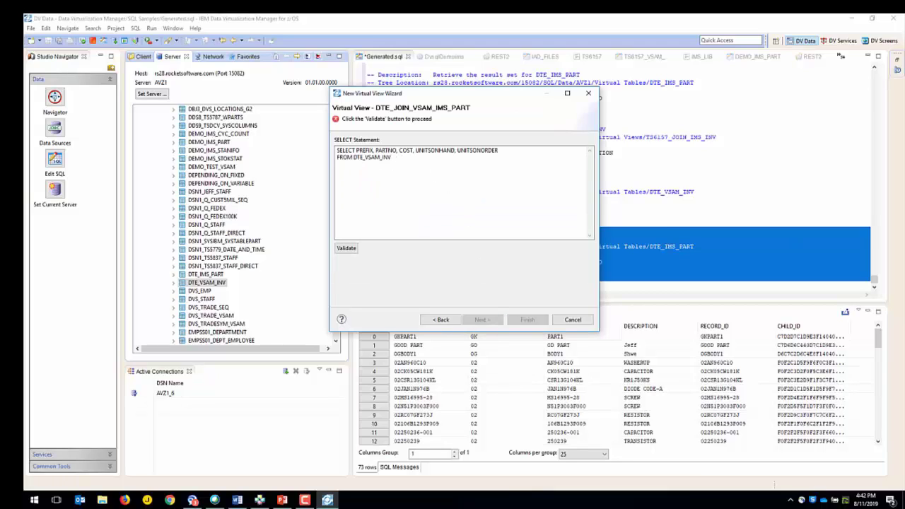
Step: Replace the sample SELECT with the Word document's statement joining DTE_VSAM_INV A and DTE_IMS_PART B on PARTNO and PREFIX, including B.DESCRIPTION
key(alt+Tab)
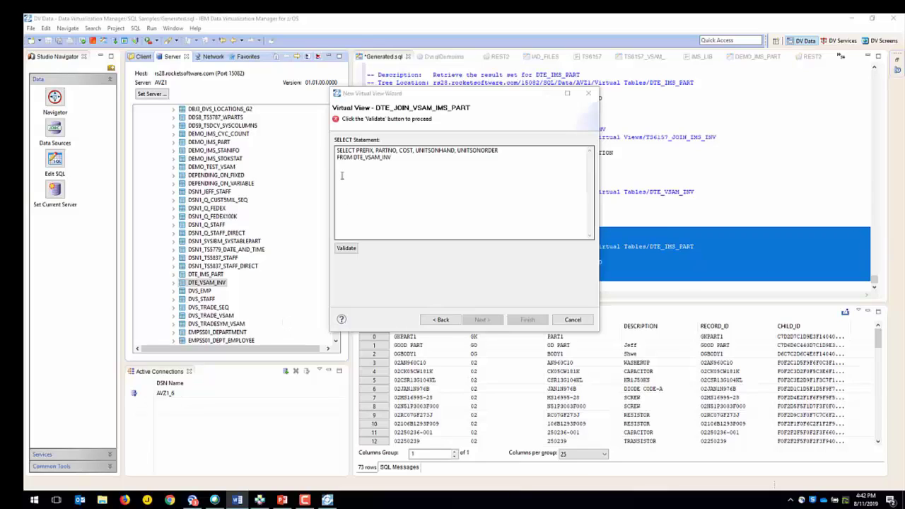
double_click(346, 150)
drag(366, 151, 510, 165)
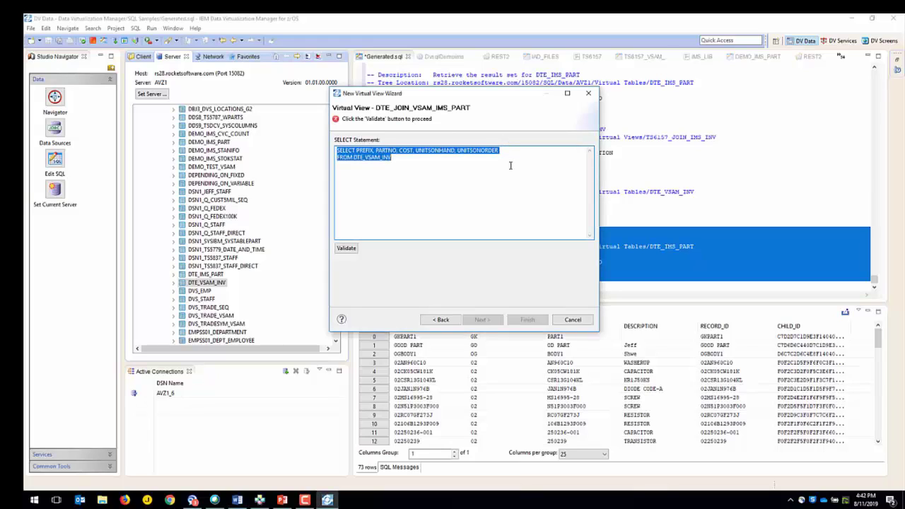
key(Delete)
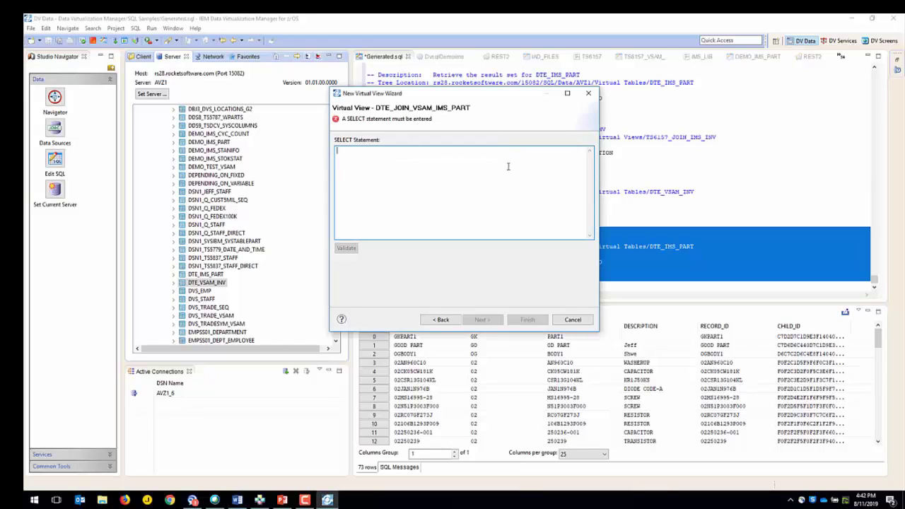
right_click(347, 151)
click(396, 190)
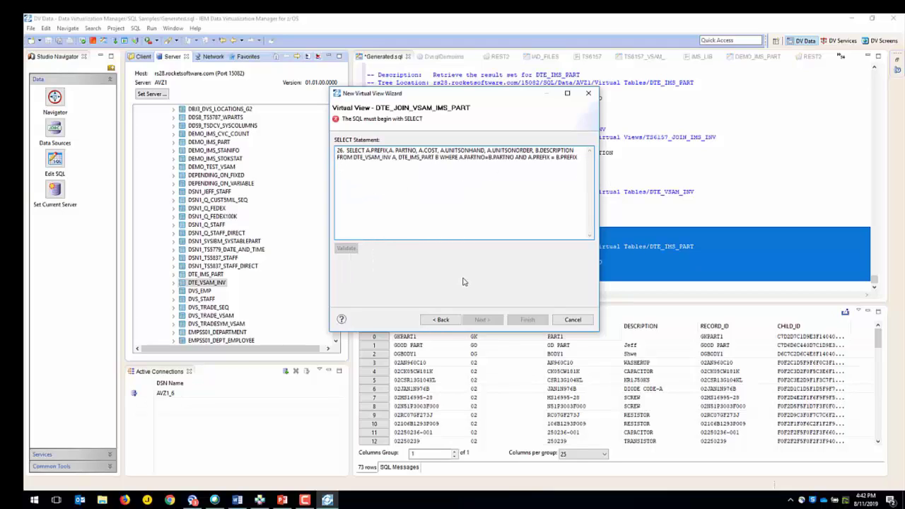
Step: Remove the stray "26." so the statement begins with SELECT, validate the SQL and finish creating the virtual view
key(Delete)
key(Delete)
key(Delete)
key(Delete)
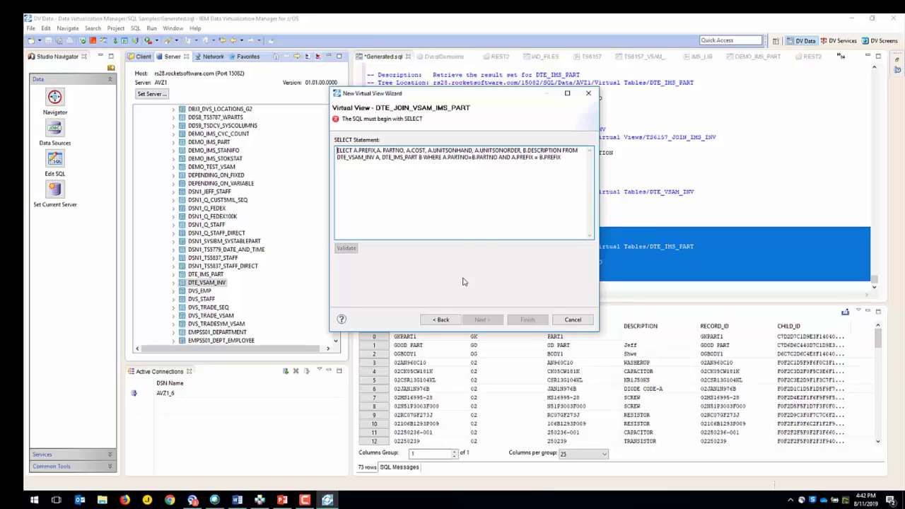
text(S)
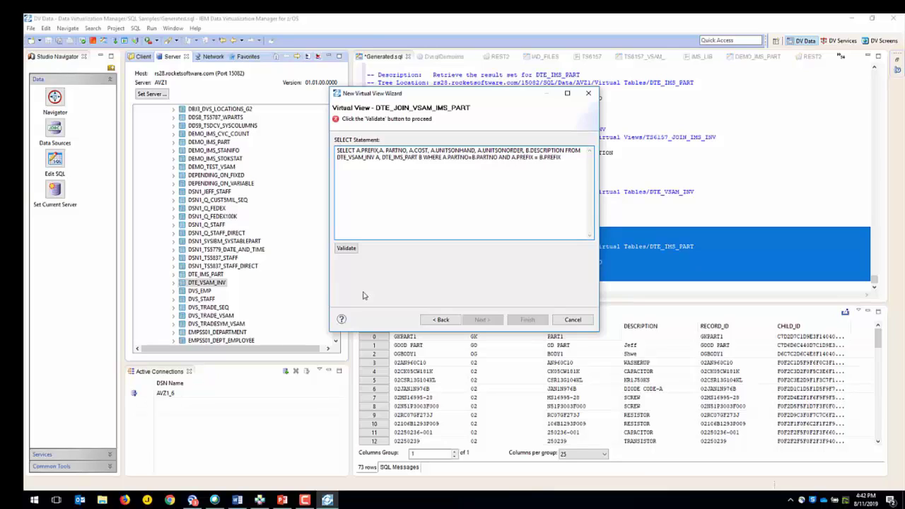
click(345, 248)
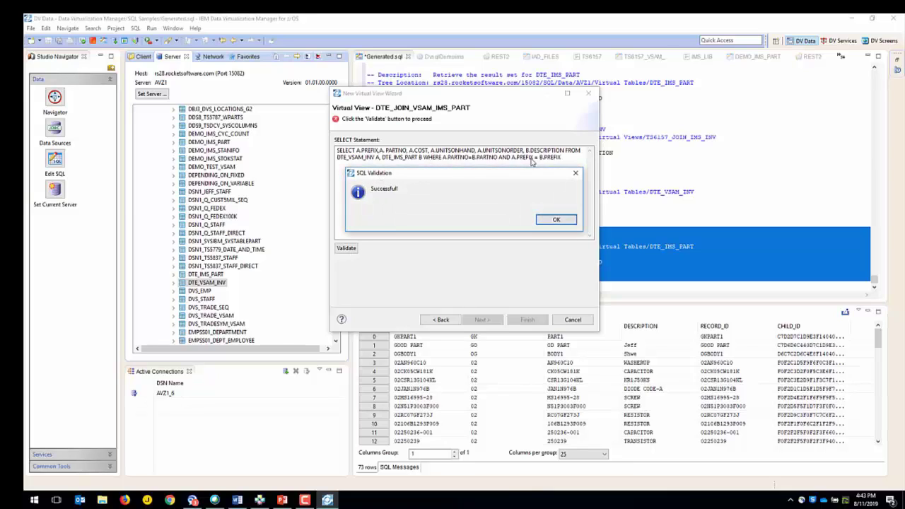
click(556, 220)
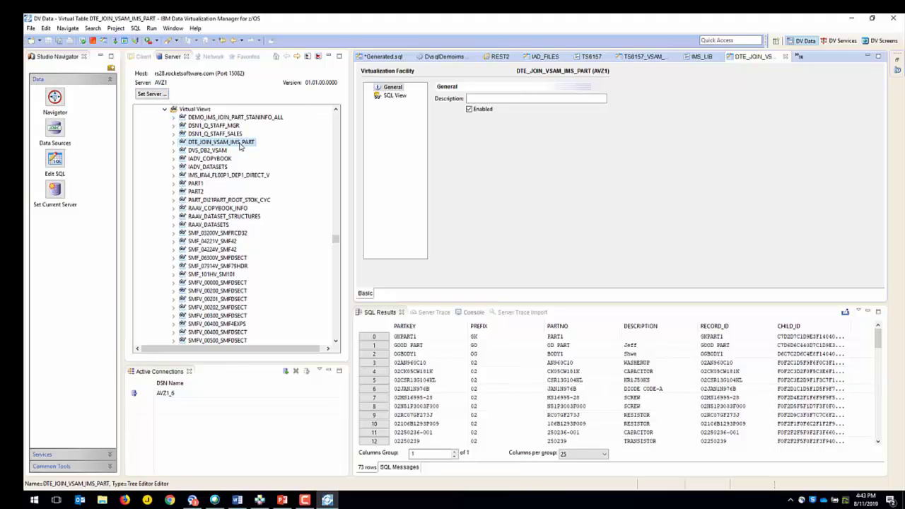
Step: Open the DTE_JOIN_VSAM_IMS_PART virtual view for editing and review its stored SELECT statement
right_click(240, 145)
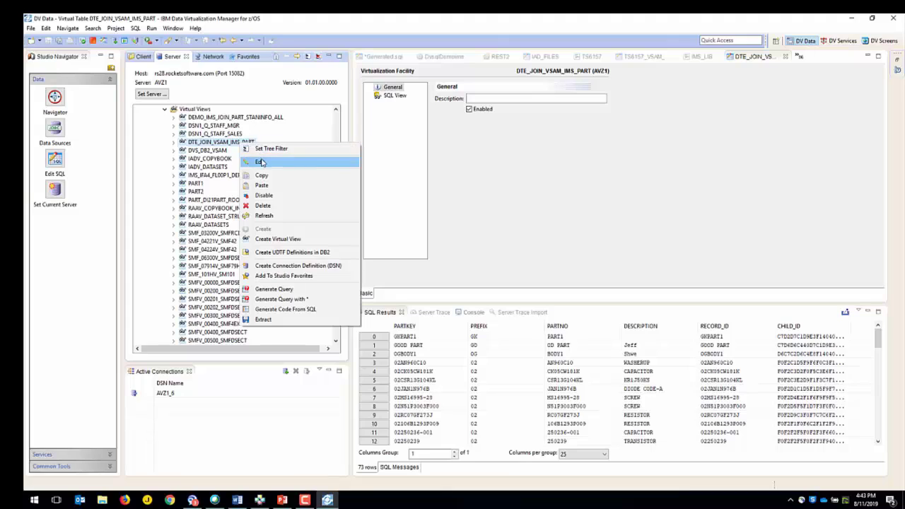
click(260, 162)
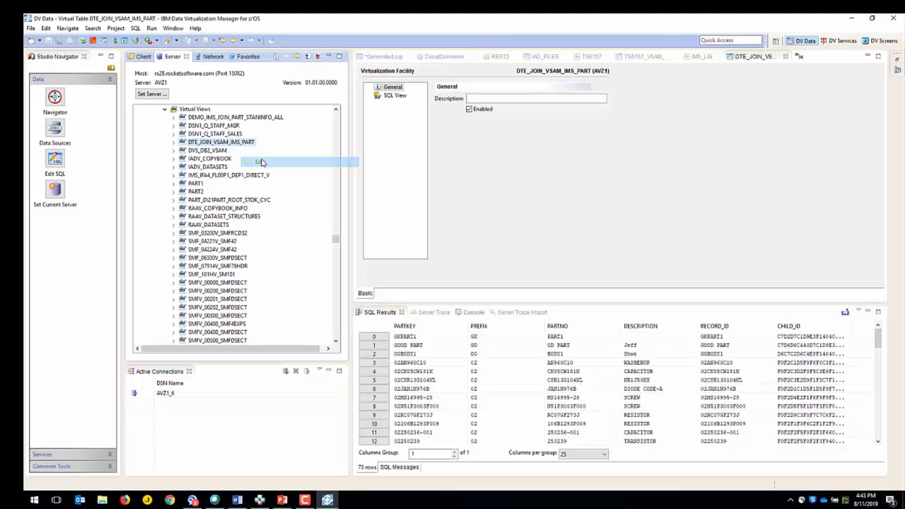
click(395, 95)
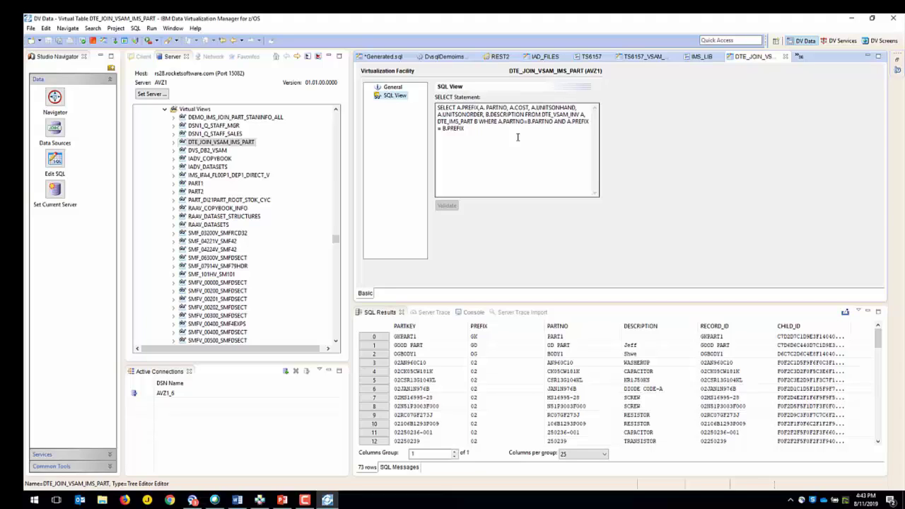
Step: Generate a query for the DTE_JOIN_VSAM_IMS_PART virtual view and execute it
right_click(203, 145)
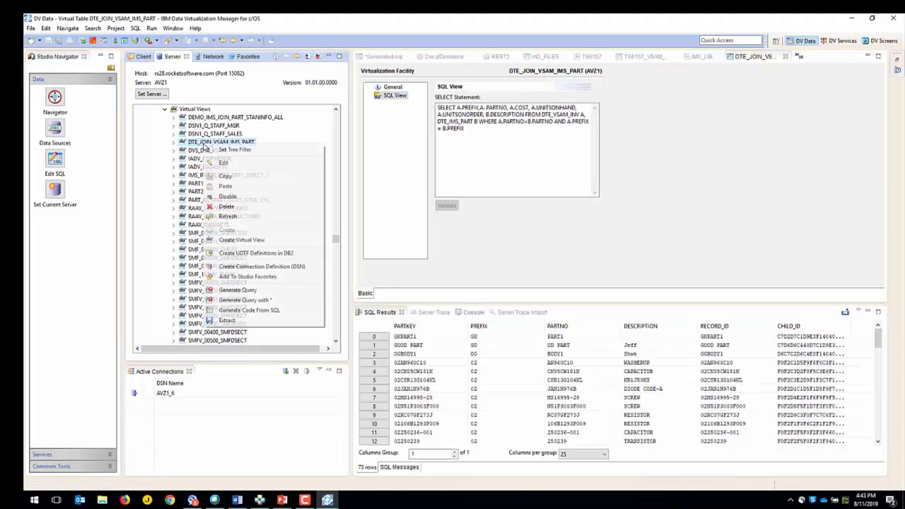
click(237, 289)
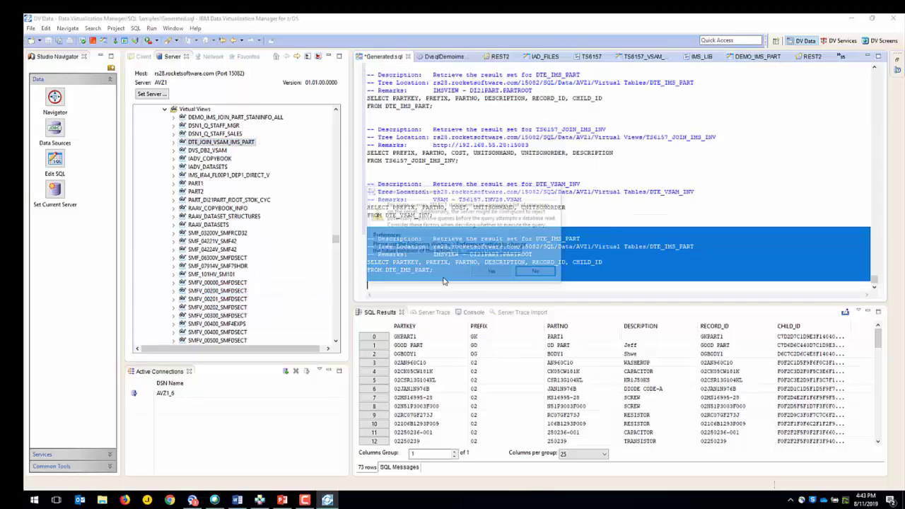
click(498, 277)
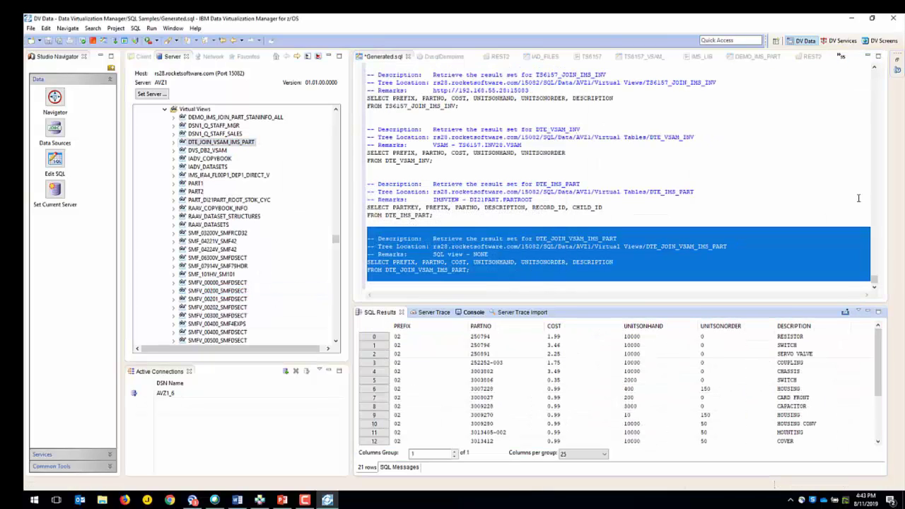